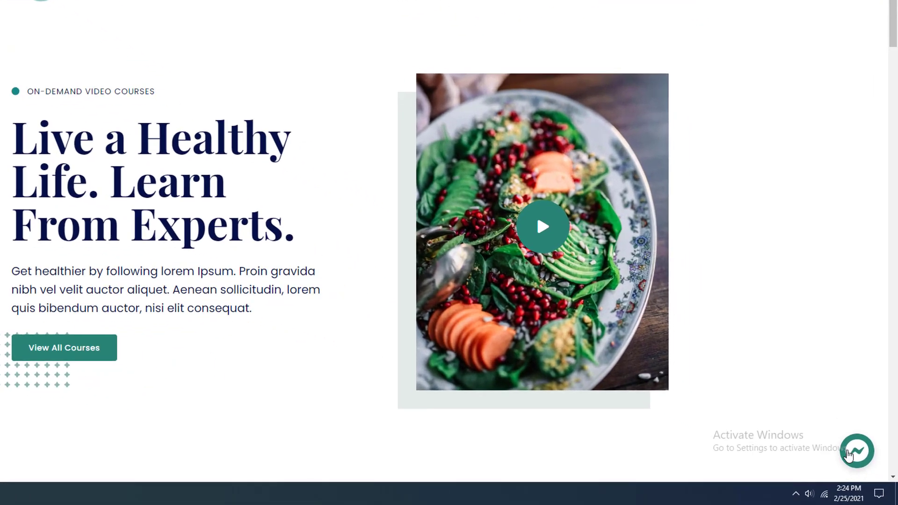
Step: Open the site's Messenger chat as the logged-in user and start typing 'ant to loose my w'
left_click(860, 459)
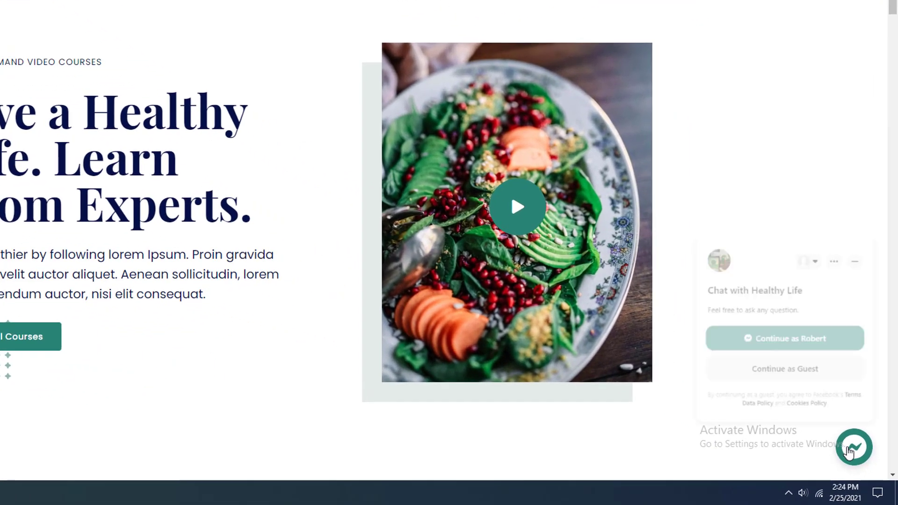
left_click(796, 321)
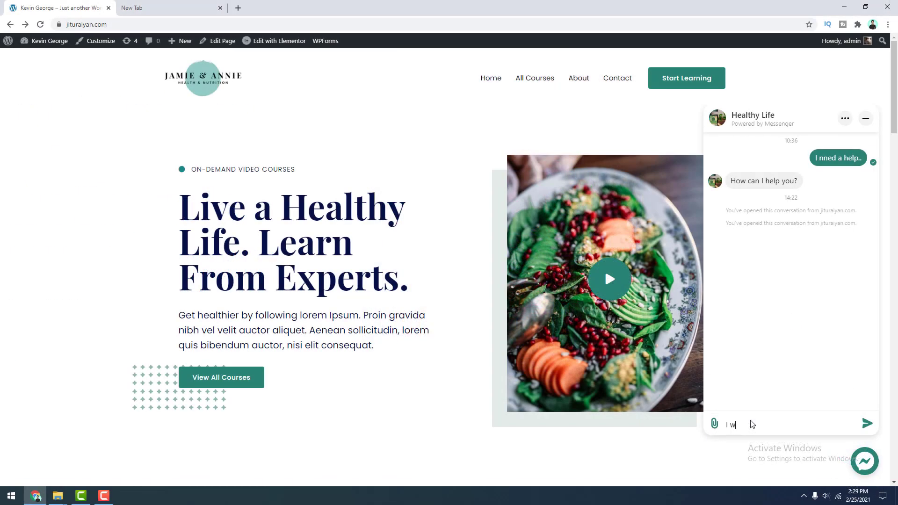
type("ant to loose my w")
Step: Continue the reply to the visitor's weight-loss message with 'n take ou'
type("n ")
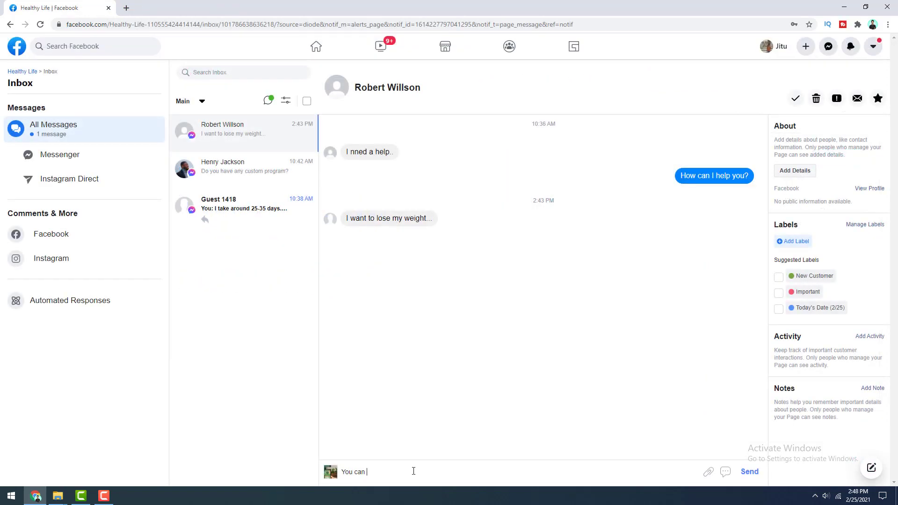
type("take ou")
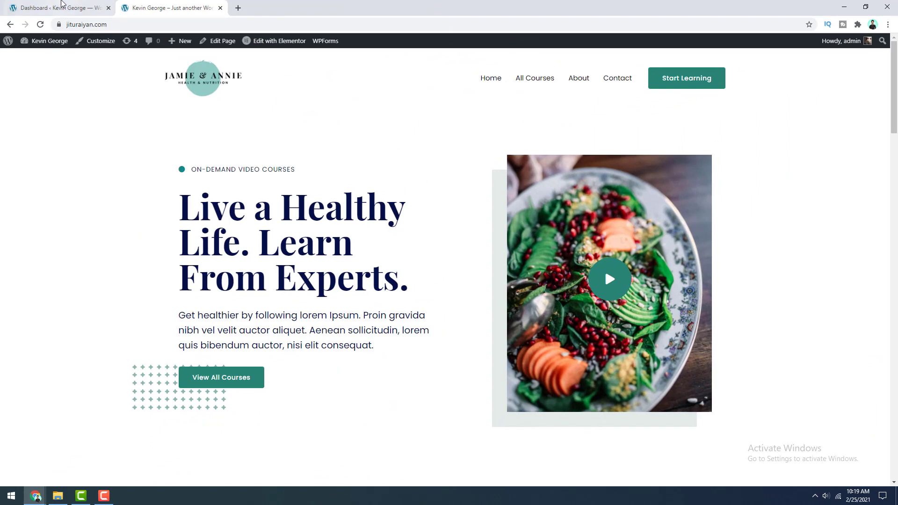
Step: Search Plugins > Add New for 'the official facebook chat plugin', then install and activate it
left_click(60, 2)
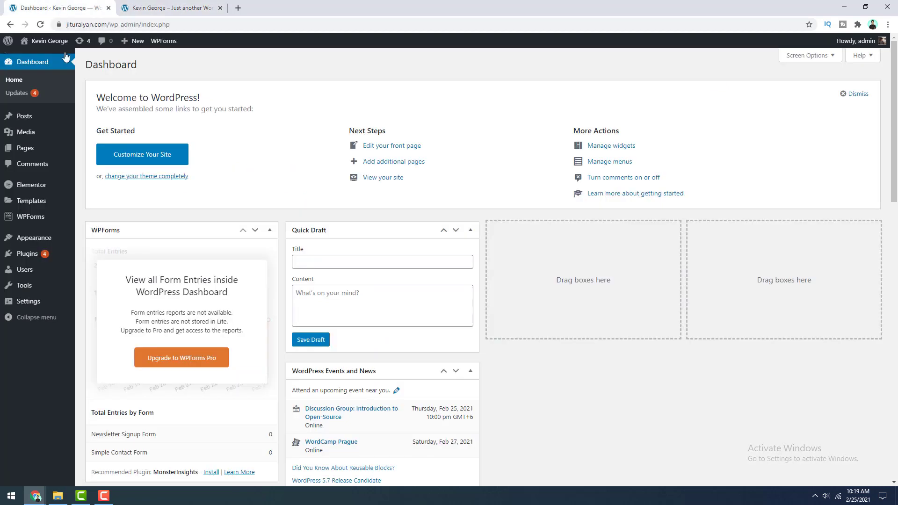
mouse_move(72, 253)
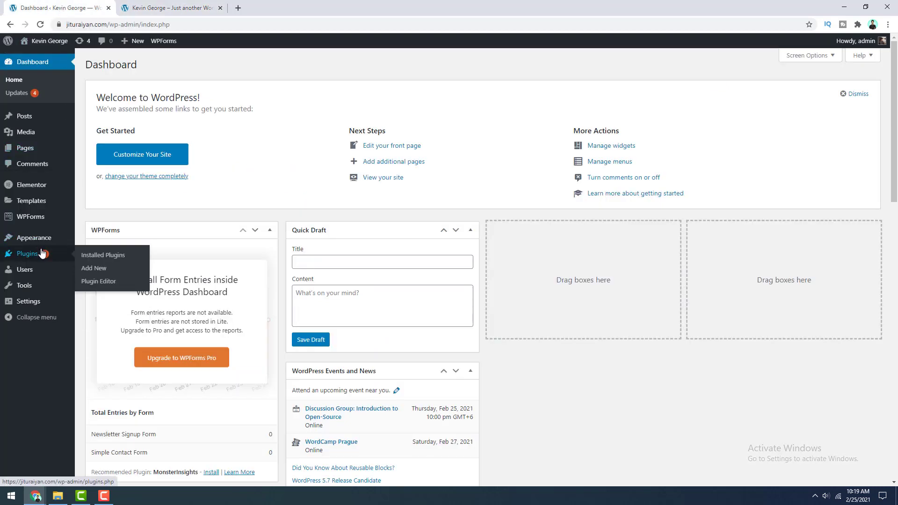
left_click(93, 274)
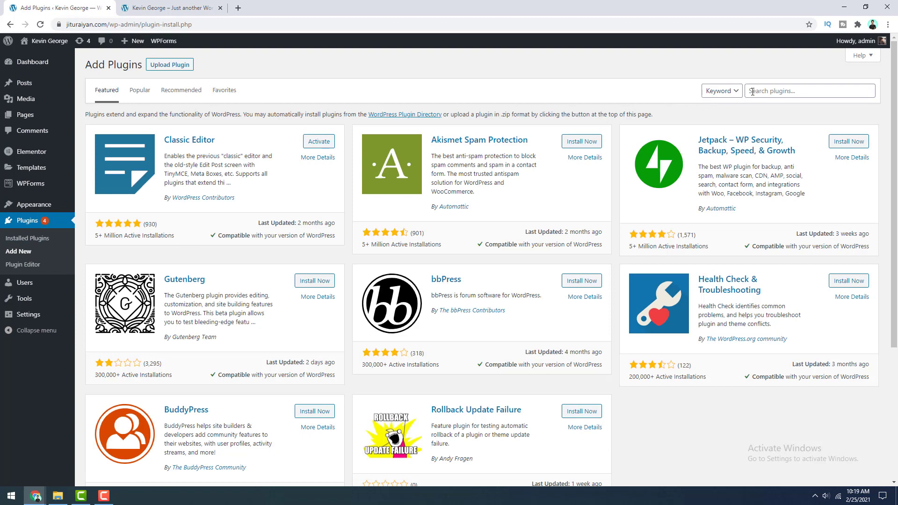
left_click(759, 90)
type("the official facebook chat plugin")
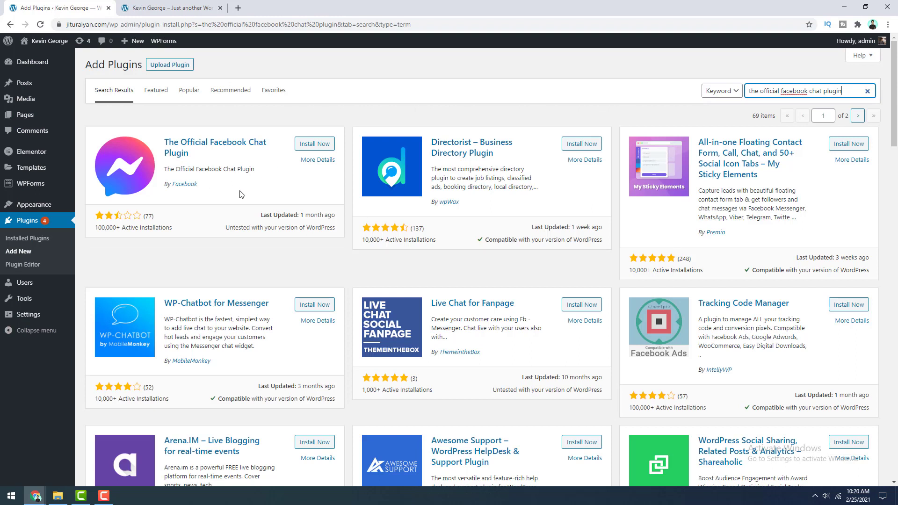
left_click(313, 144)
left_click(312, 144)
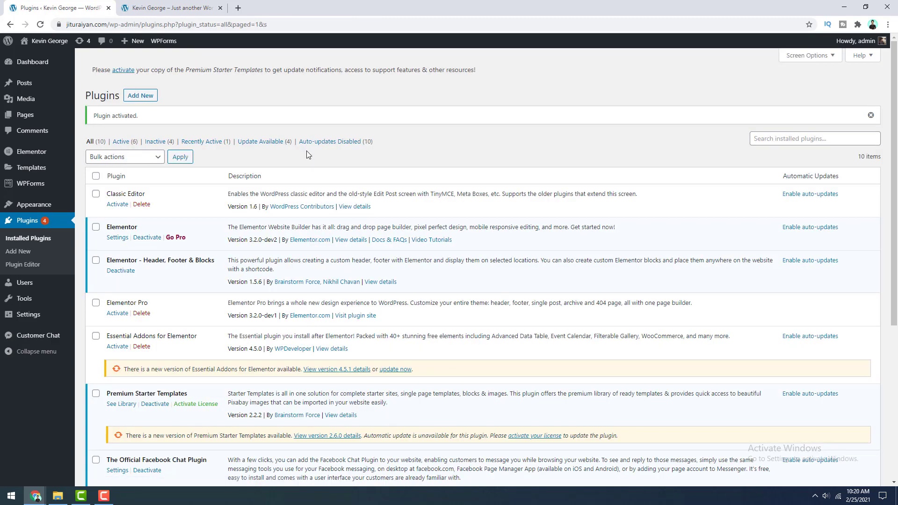
Step: In Customer Chat, launch Setup Chat Plugin and expand the Select Page dropdown
left_click(51, 336)
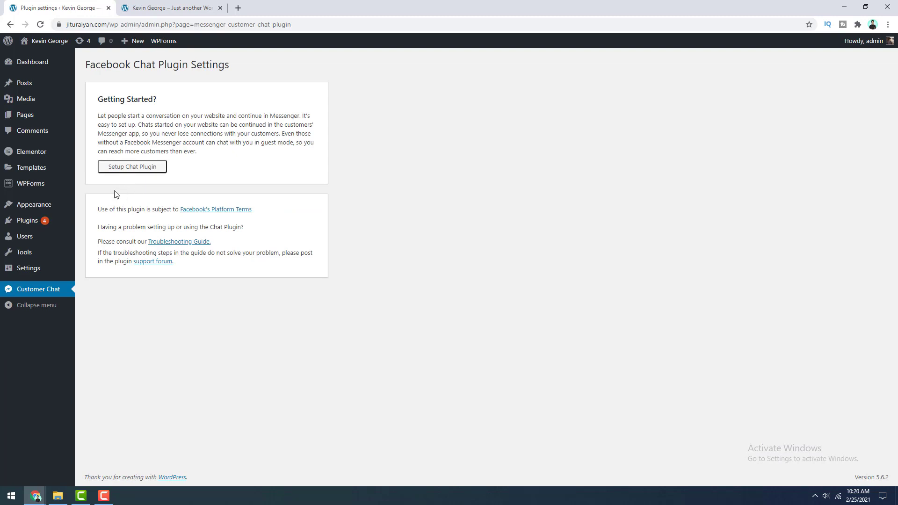
left_click(133, 169)
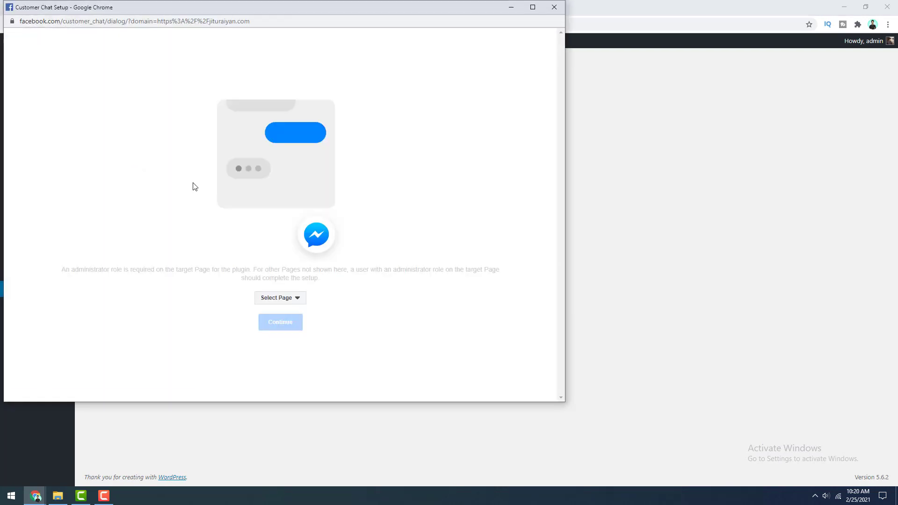
left_click(278, 299)
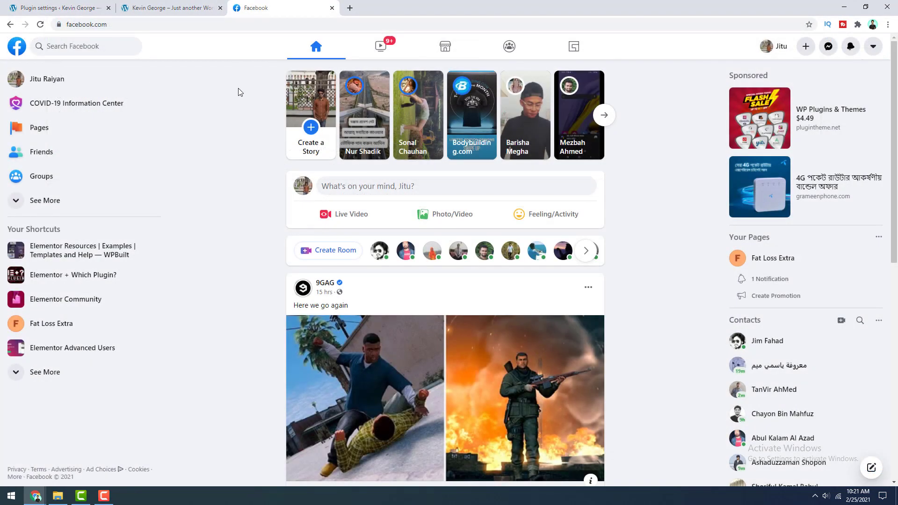
Step: Start a new Facebook Page named 'Healthy Life'
left_click(806, 48)
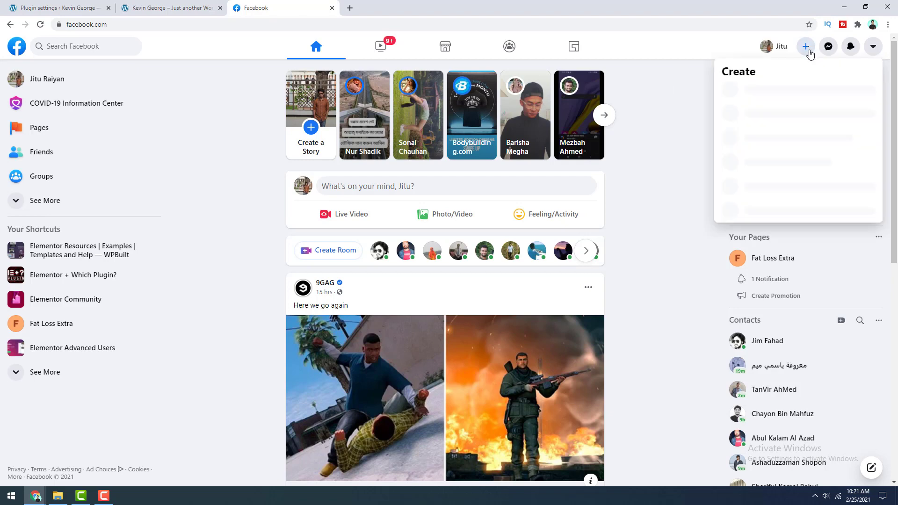
left_click(799, 183)
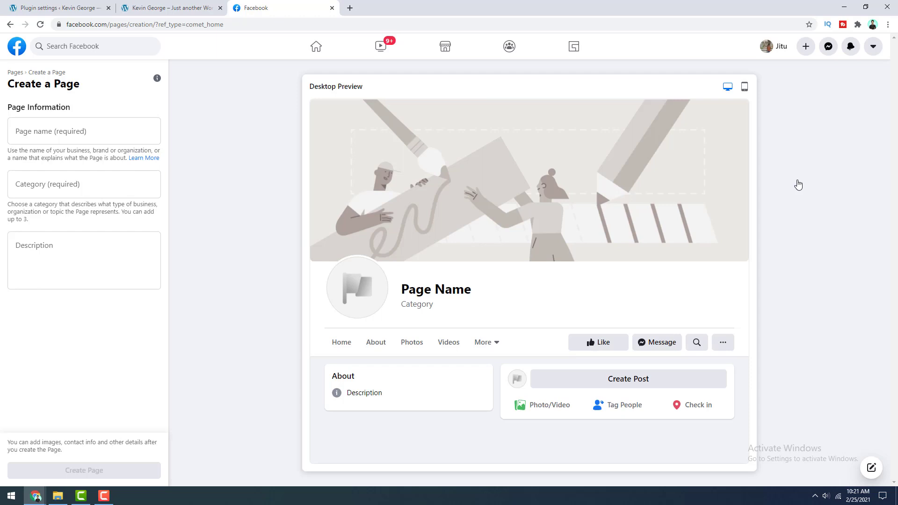
left_click(80, 137)
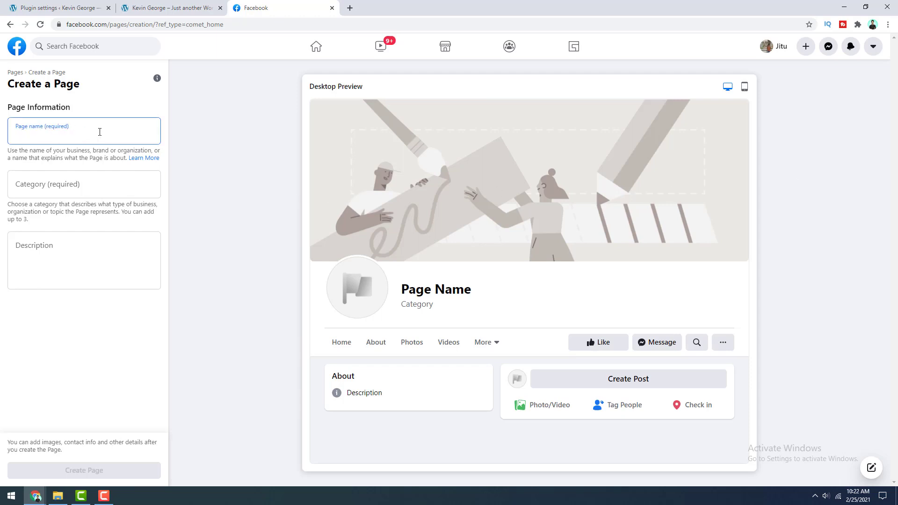
type("Healthy Life")
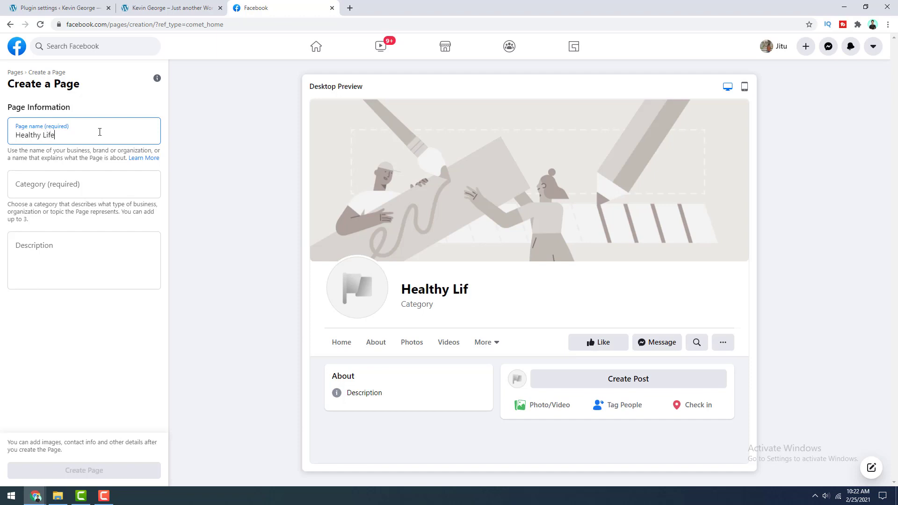
Step: Set the category to Health & Wellness Website and paste the healthy-lifestyle description
left_click(70, 185)
type("Health")
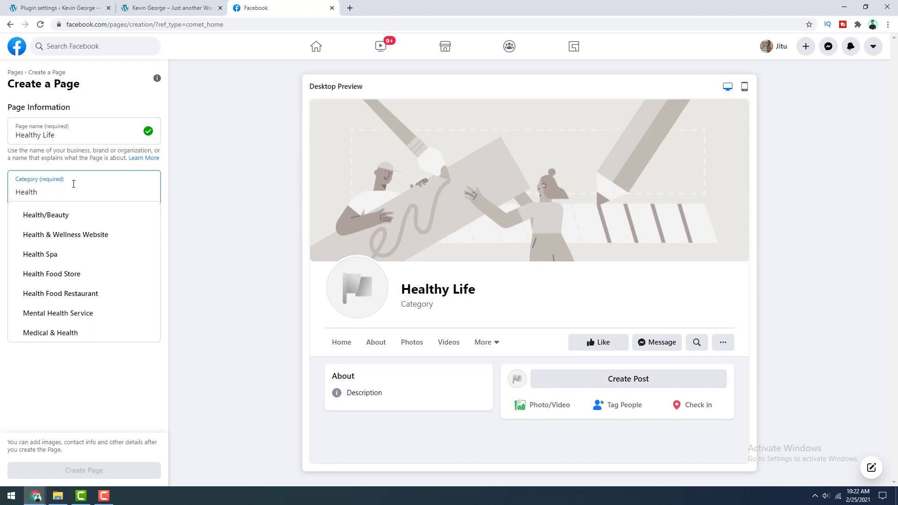
left_click(69, 234)
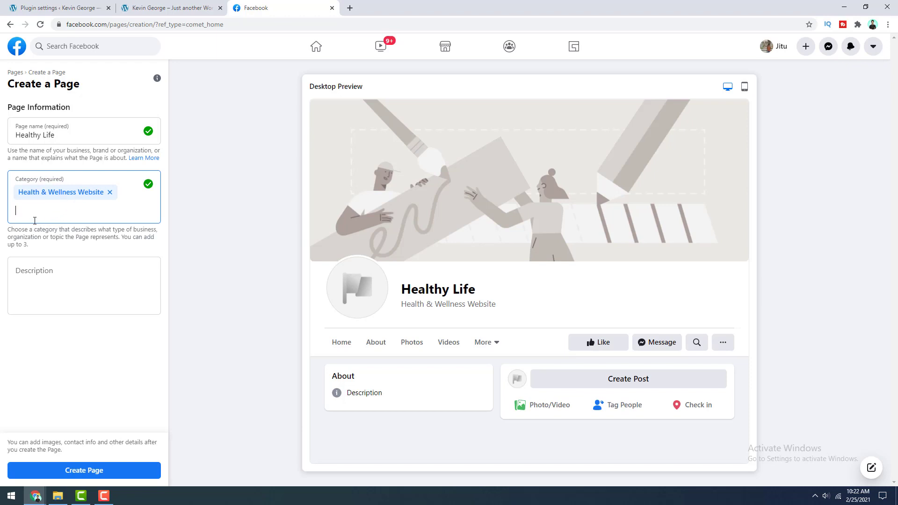
left_click(69, 278)
type("To ensure a healthy lifestyle, WHO recommends eating lots of fruits and vegetables, reducing fat, sugar and salt intake and exercising.")
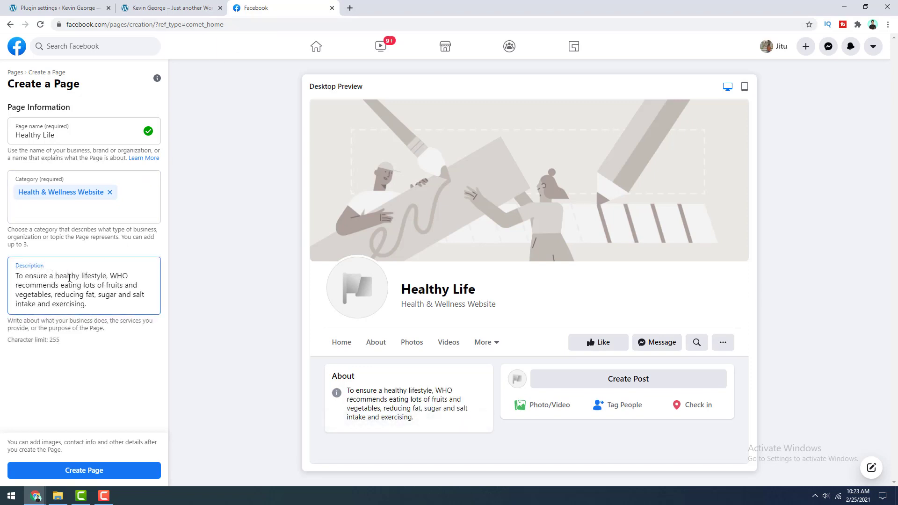
Step: Create the Healthy Life Page and set the Green Tea image as its profile photo
left_click(98, 472)
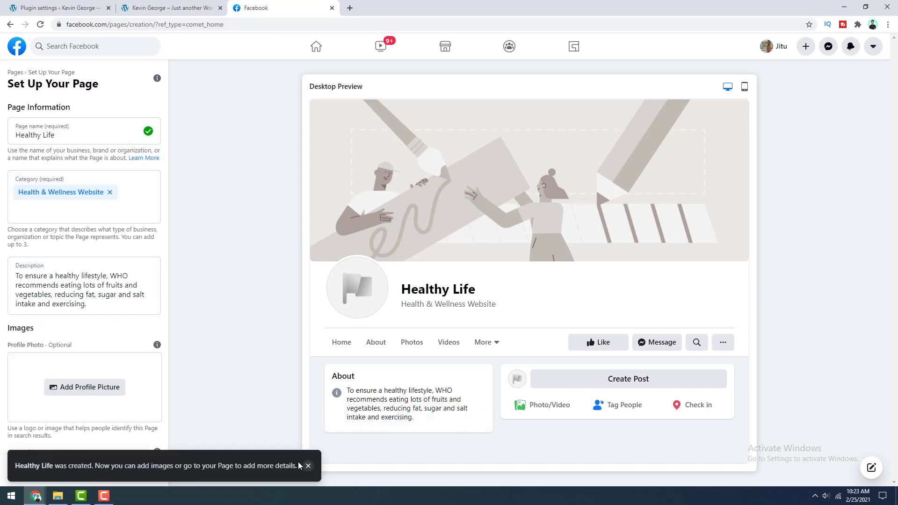
left_click(304, 466)
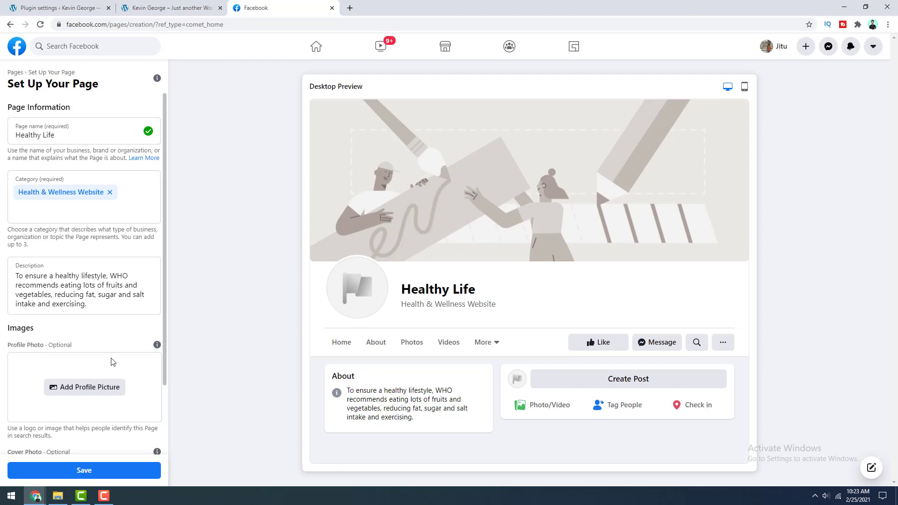
scroll(112, 355, "down", 2)
left_click(89, 301)
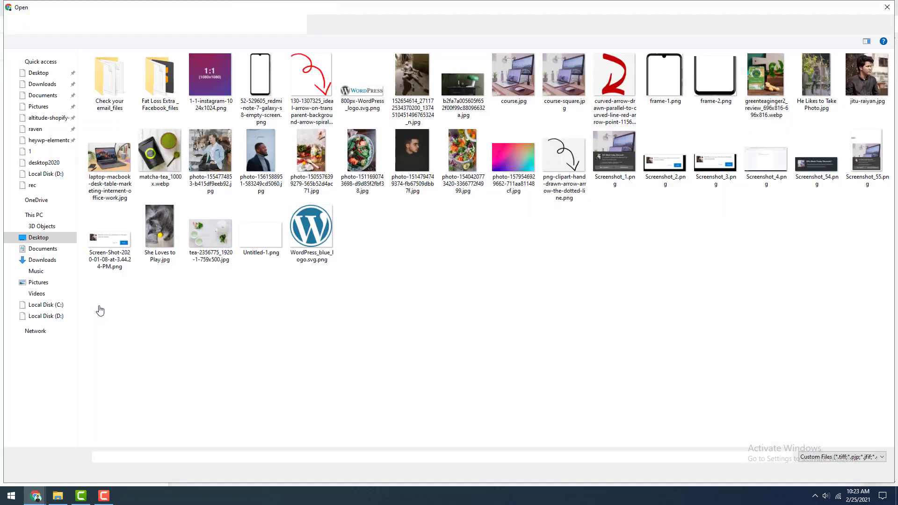
double_click(762, 93)
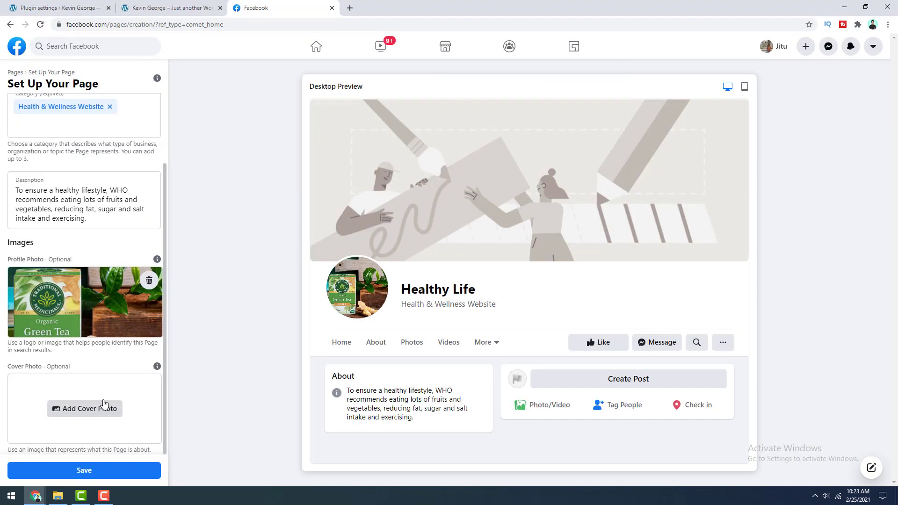
Step: Add the tea-set cover photo, shift it slightly lower, and save the page
left_click(89, 408)
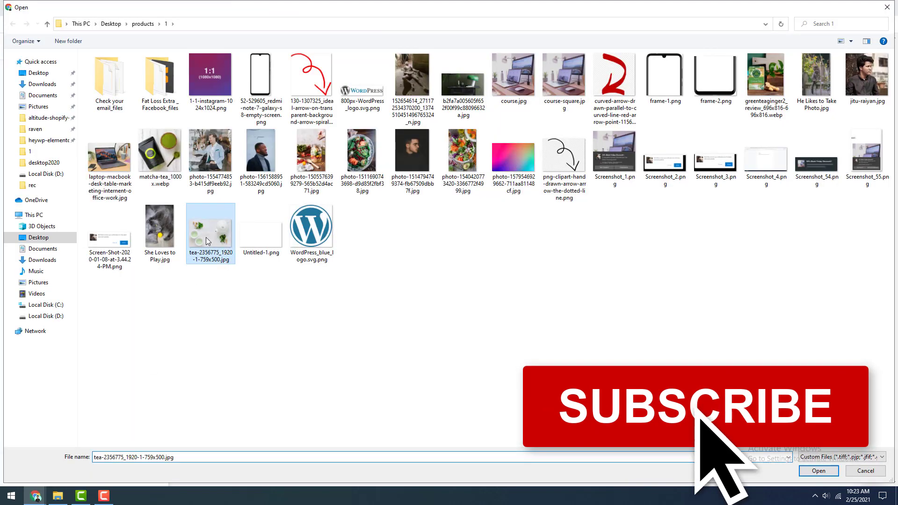
double_click(206, 237)
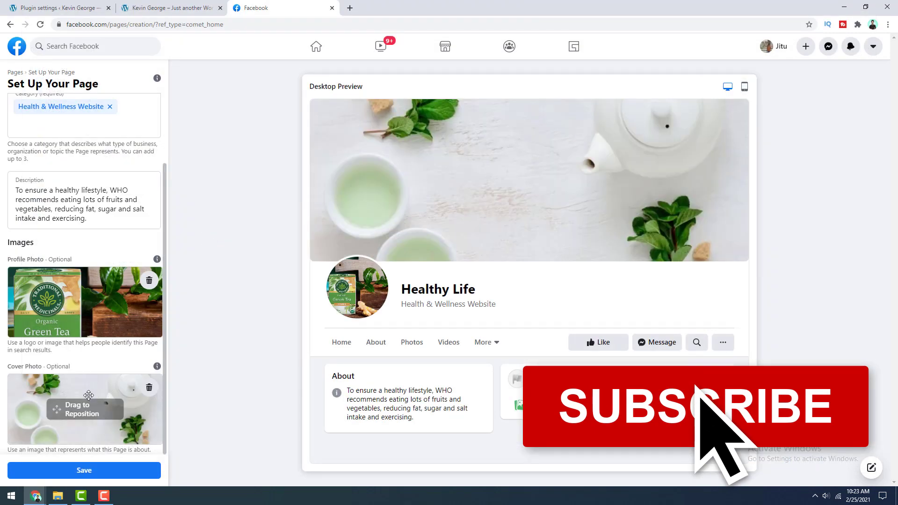
left_click_drag(95, 391, 95, 406)
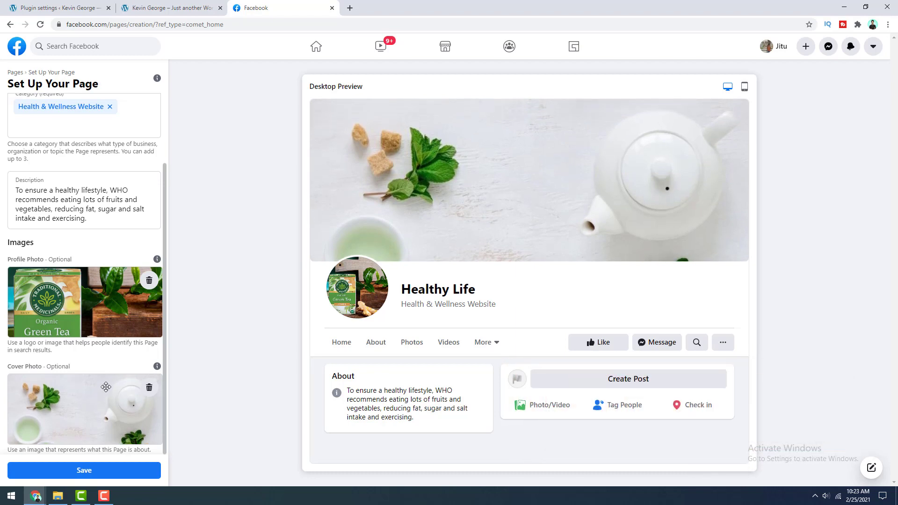
left_click(111, 475)
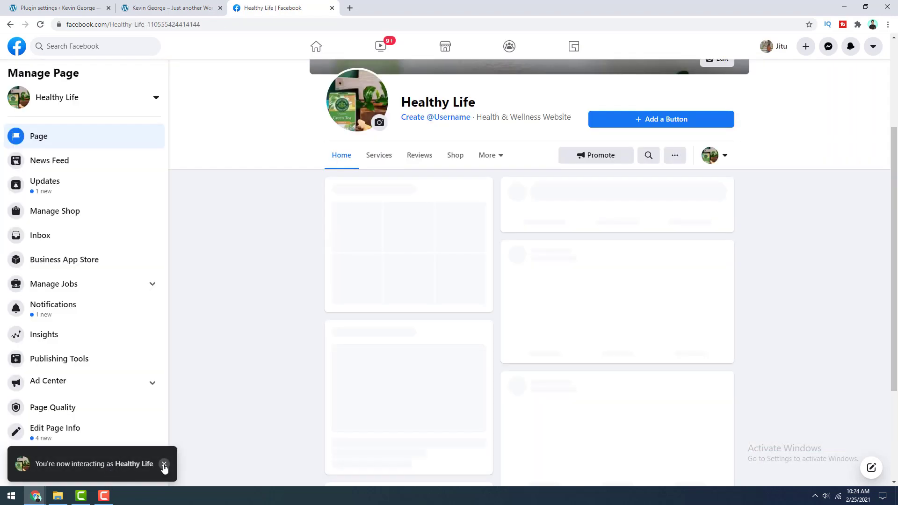
left_click(163, 468)
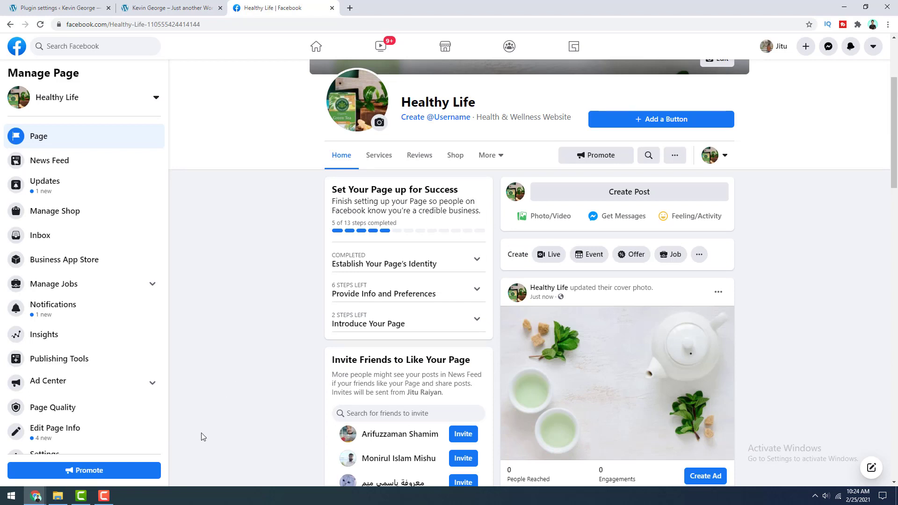
Step: Rerun Setup Chat Plugin in WordPress with Healthy Life selected as the Page and continue
left_click(64, 3)
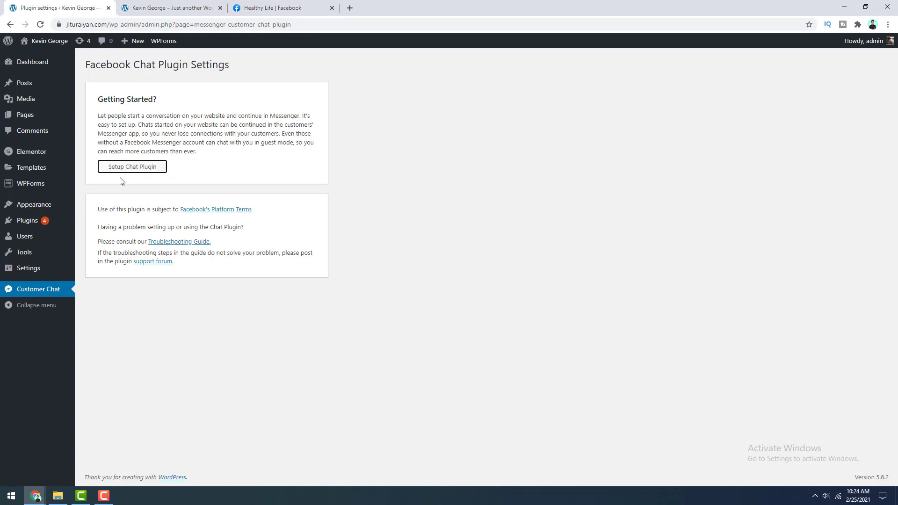
left_click(131, 168)
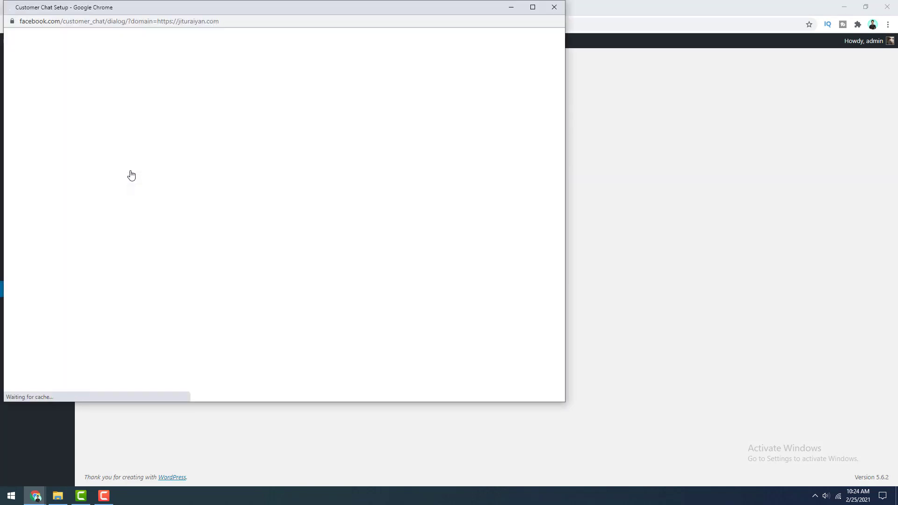
left_click(262, 298)
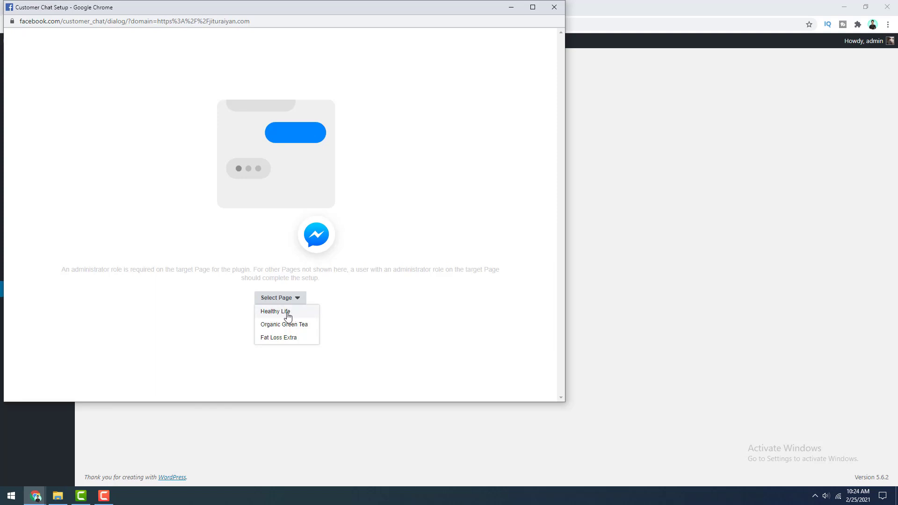
left_click(288, 317)
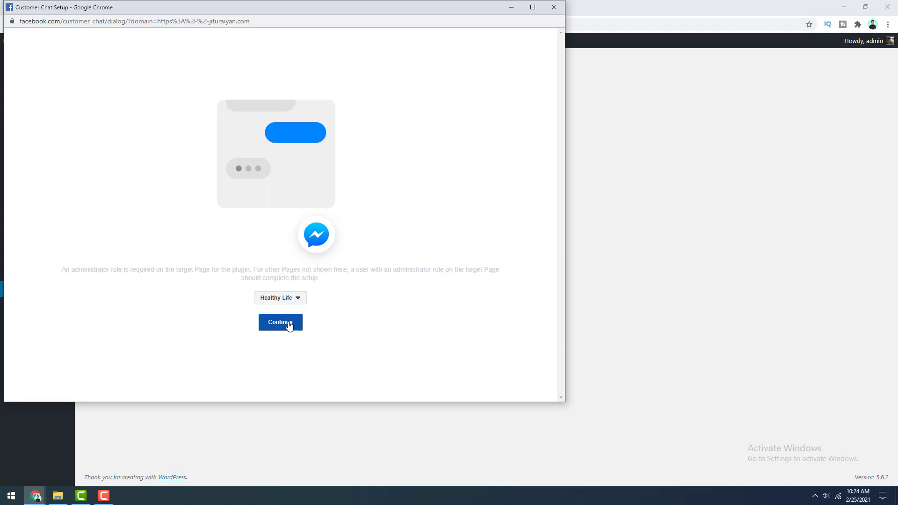
left_click(289, 326)
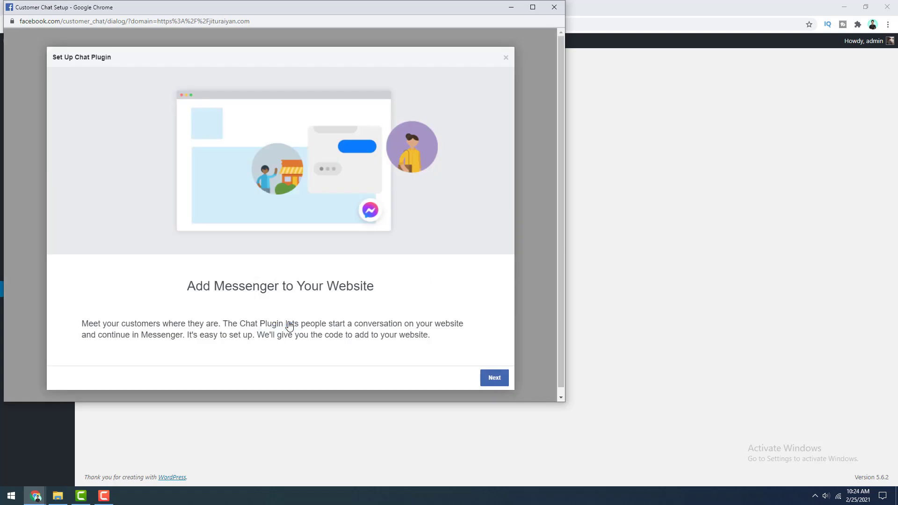
Step: Advance to the plugin settings step and check the mobile and desktop previews
left_click(494, 378)
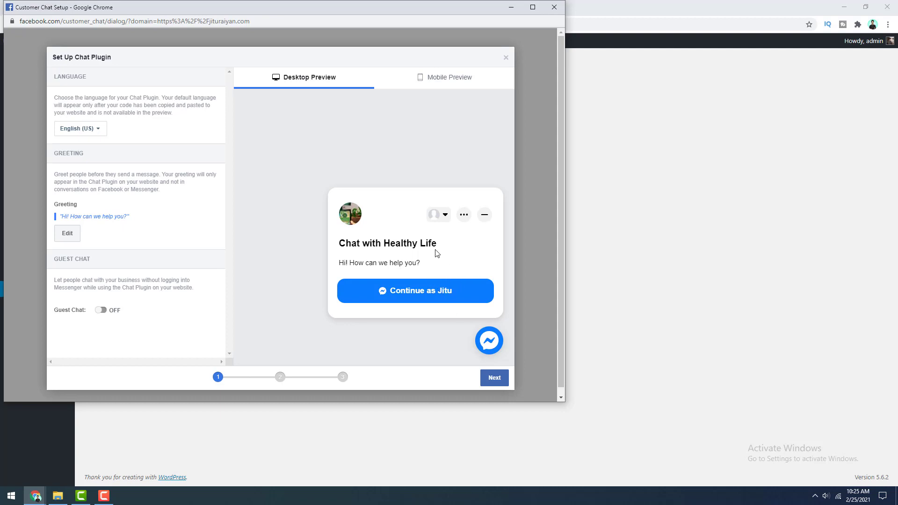
left_click(457, 90)
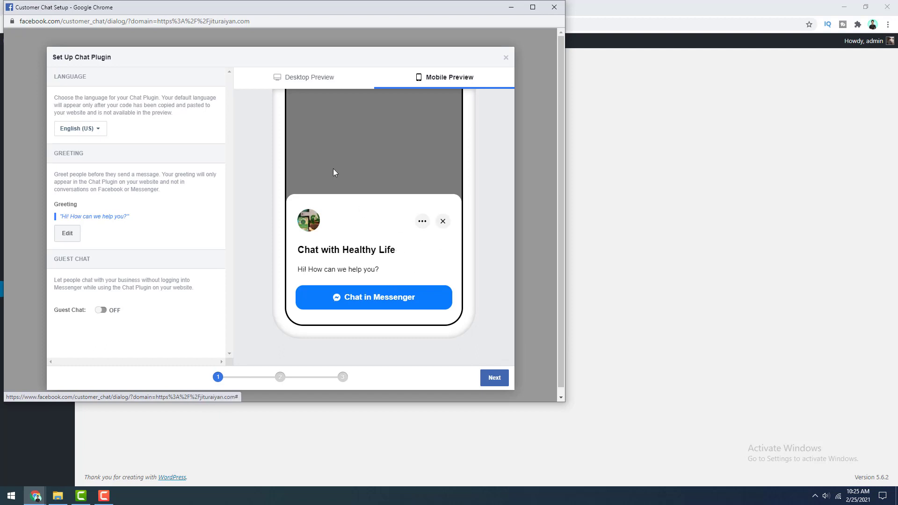
left_click(330, 77)
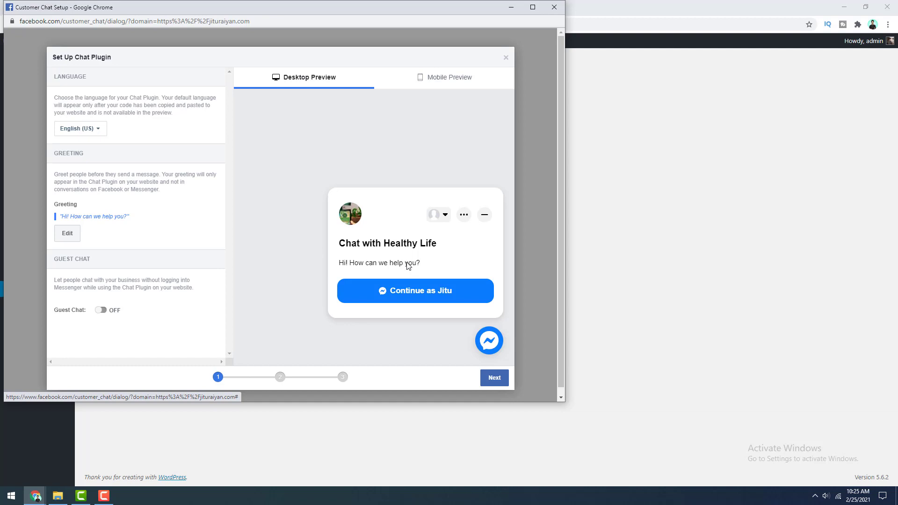
Step: Change the greeting to 'Feel free to ask any question.' and turn Guest Chat on
left_click(75, 239)
key("ctrl+a")
type("Feel free to ask any question.")
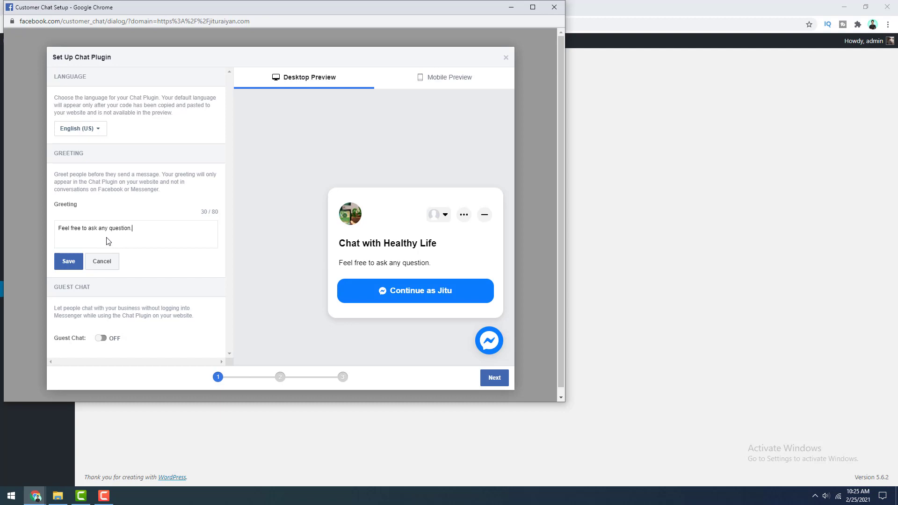
left_click(70, 262)
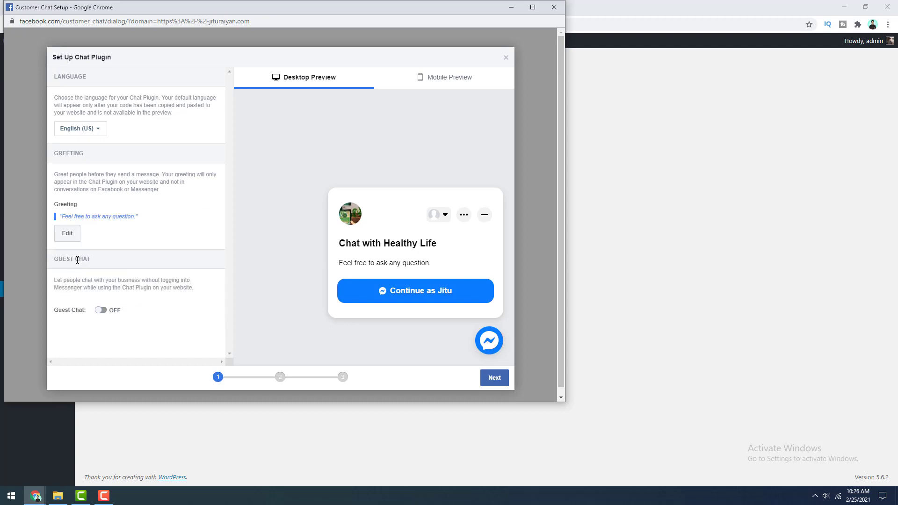
left_click(103, 311)
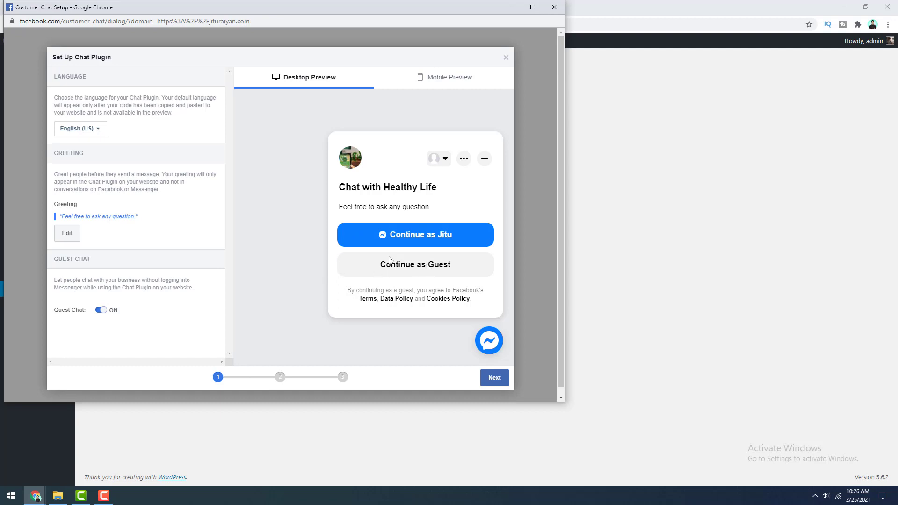
Step: Enable custom colours set to steel blue #6699cc, then bring up the site homepage
left_click(495, 378)
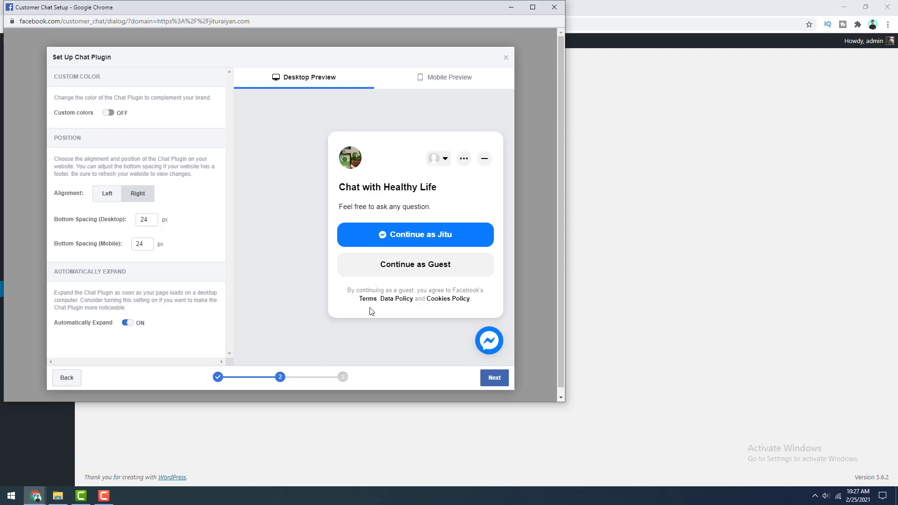
left_click(111, 117)
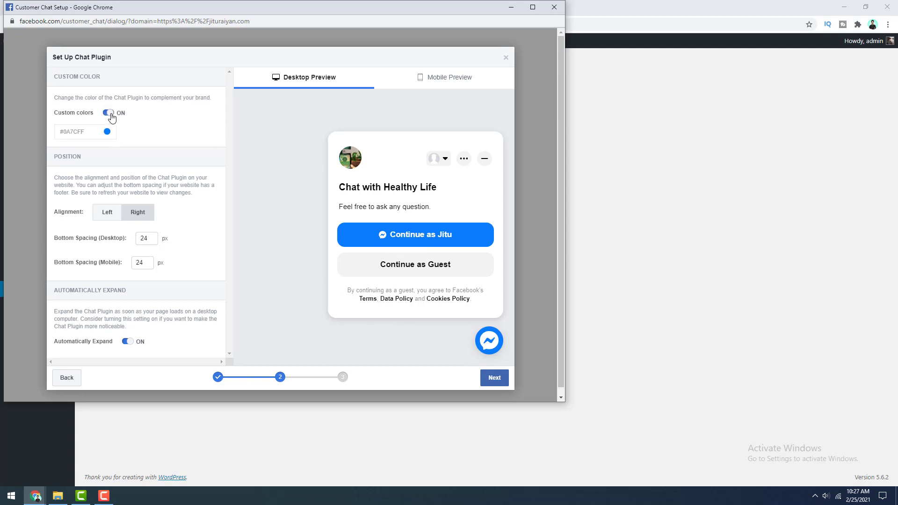
left_click(97, 136)
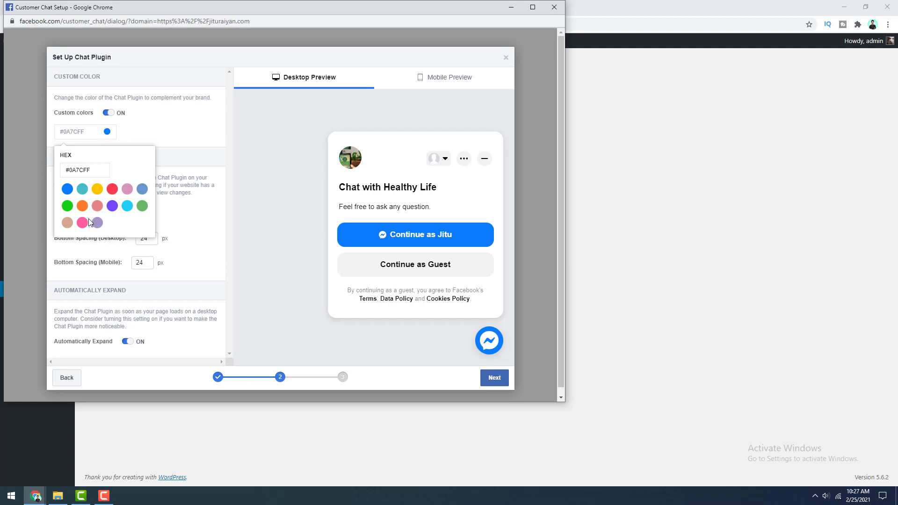
left_click(116, 209)
left_click(127, 207)
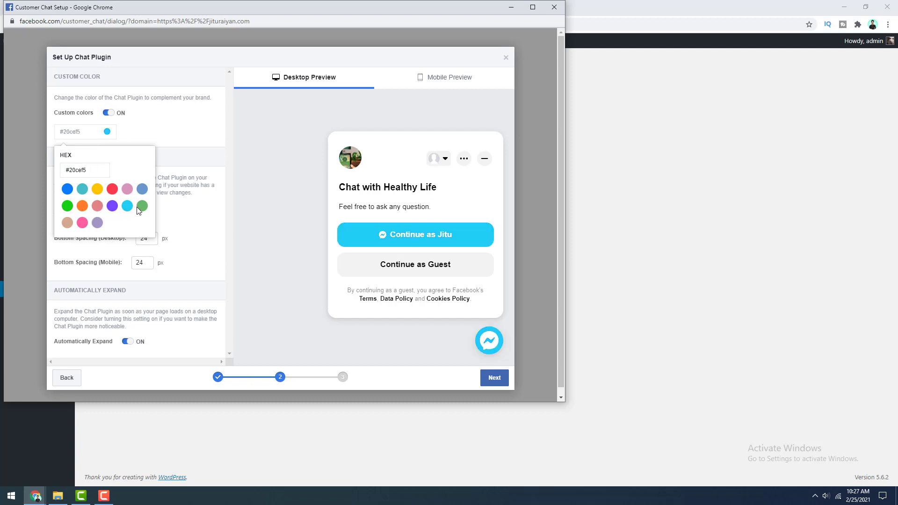
left_click(141, 208)
left_click(143, 189)
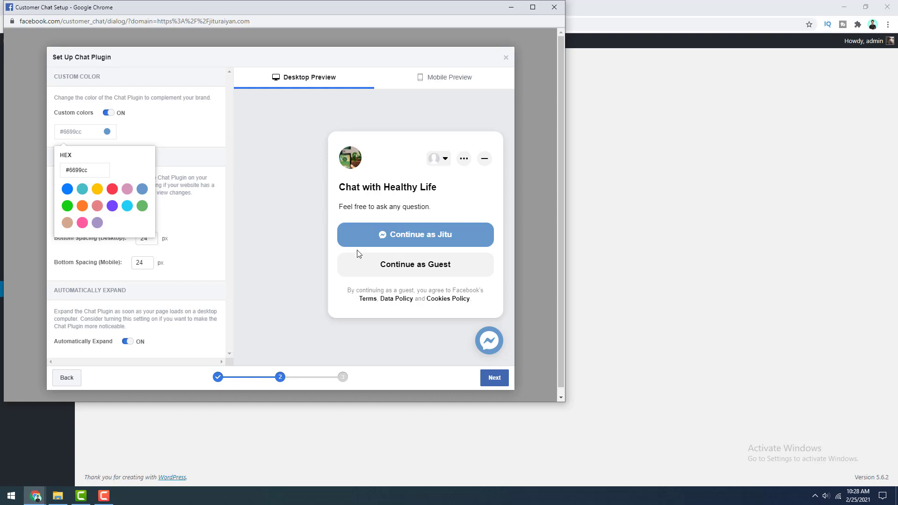
left_click(674, 193)
left_click(195, 5)
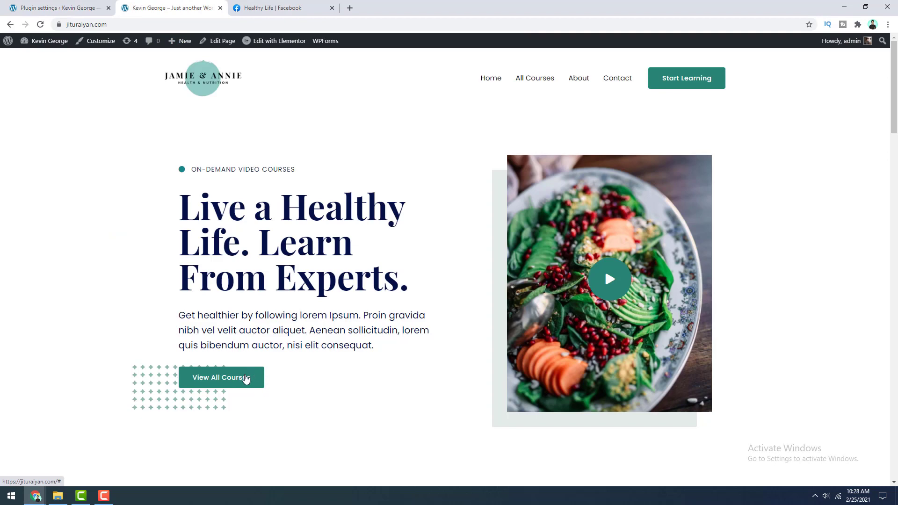
Step: Launch Pixie from the products folder, dismiss its colour readout, and return to Plugin settings
left_click(57, 496)
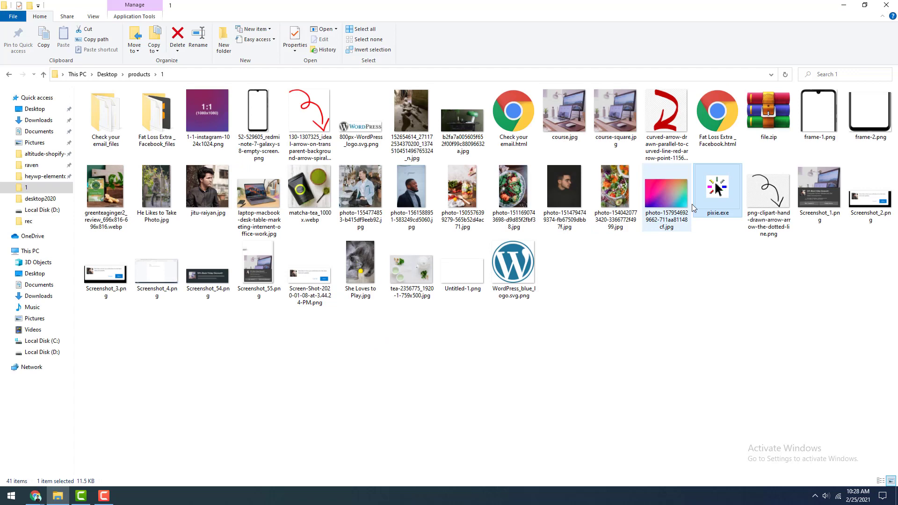
double_click(706, 197)
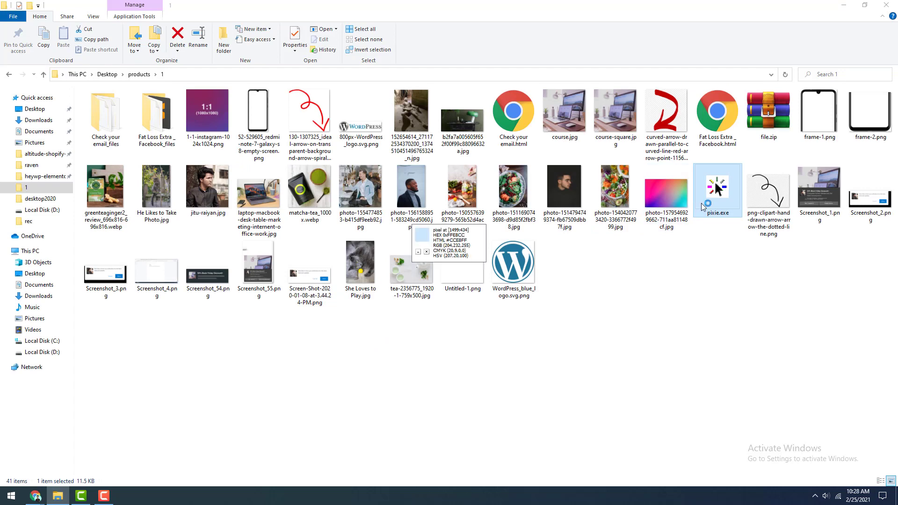
left_click(61, 498)
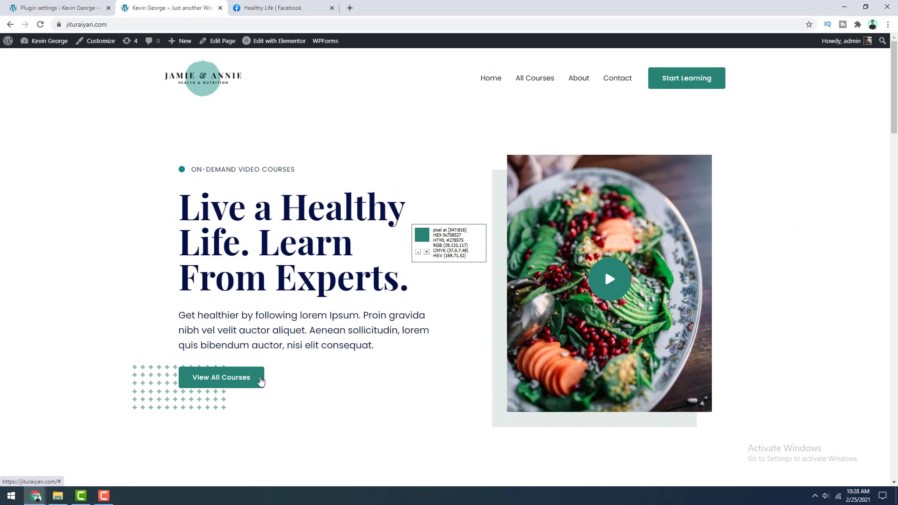
left_click(426, 252)
left_click(44, 8)
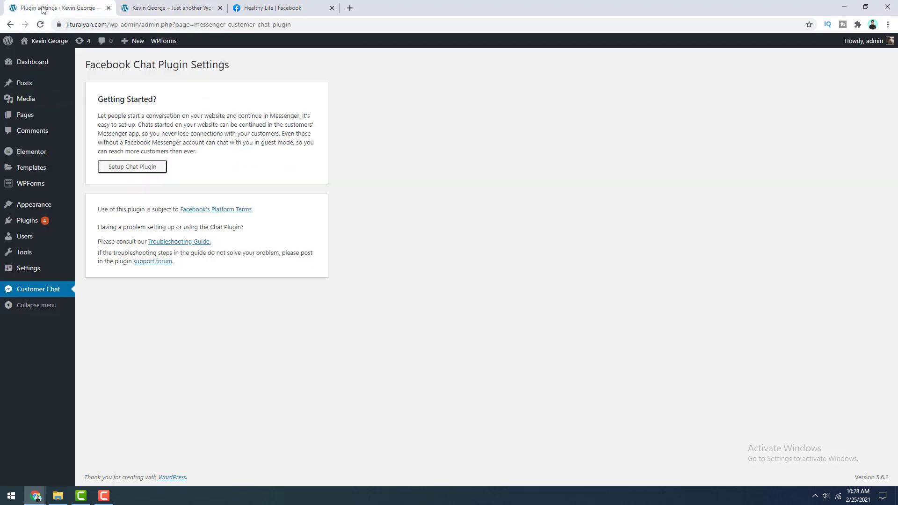
Step: Set the chat plugin's colour to teal hex 278575
mouse_move(36, 495)
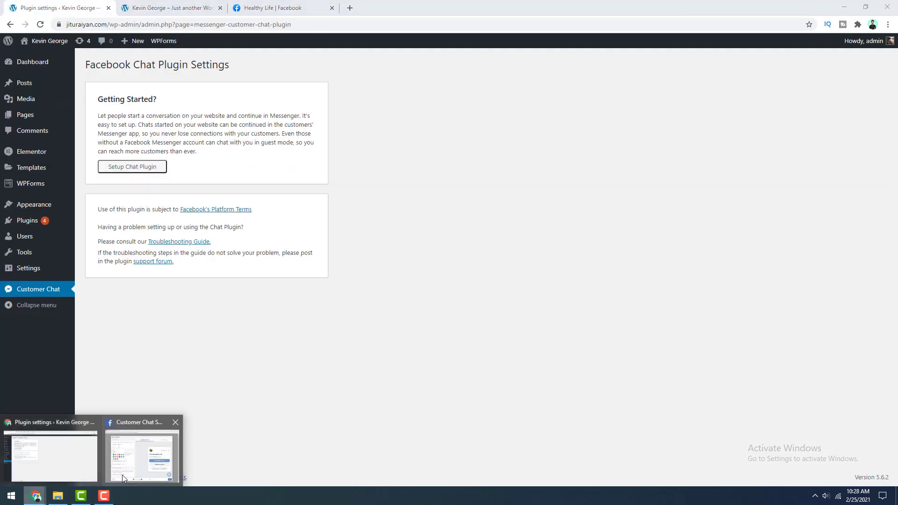
left_click(144, 421)
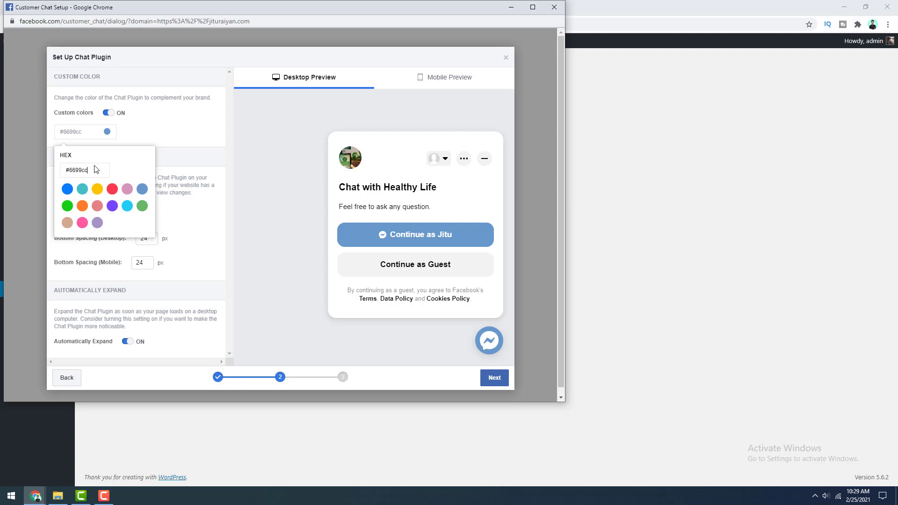
double_click(75, 171)
type("278575")
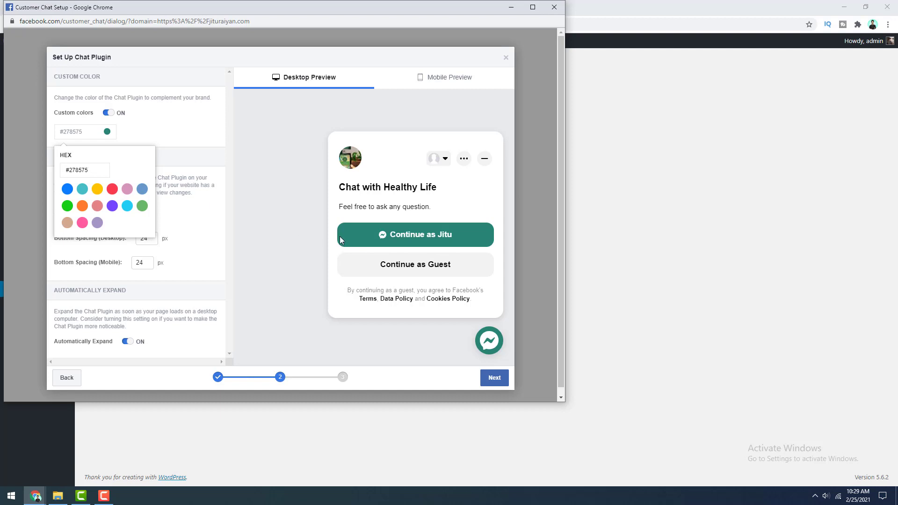
left_click(166, 157)
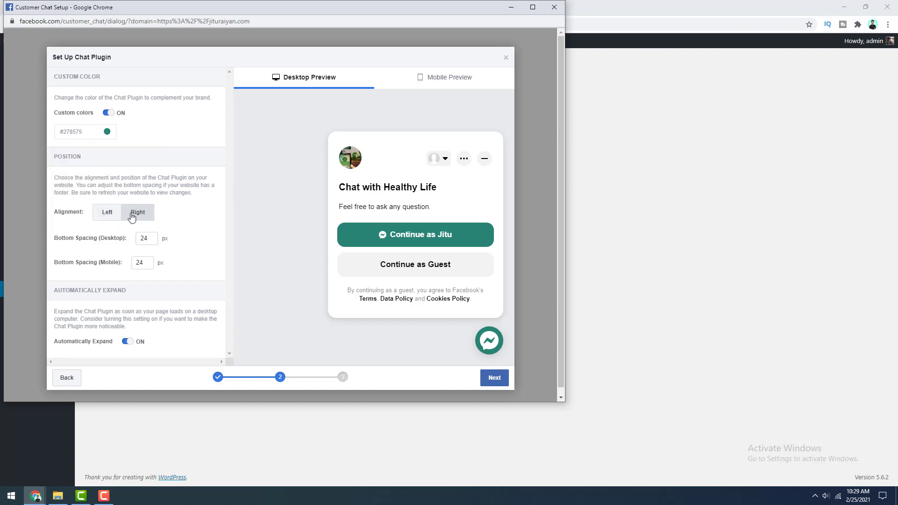
Step: Try the alignment and automatic-expanding options, leaving the plugin right-aligned and auto-expanding
left_click(106, 213)
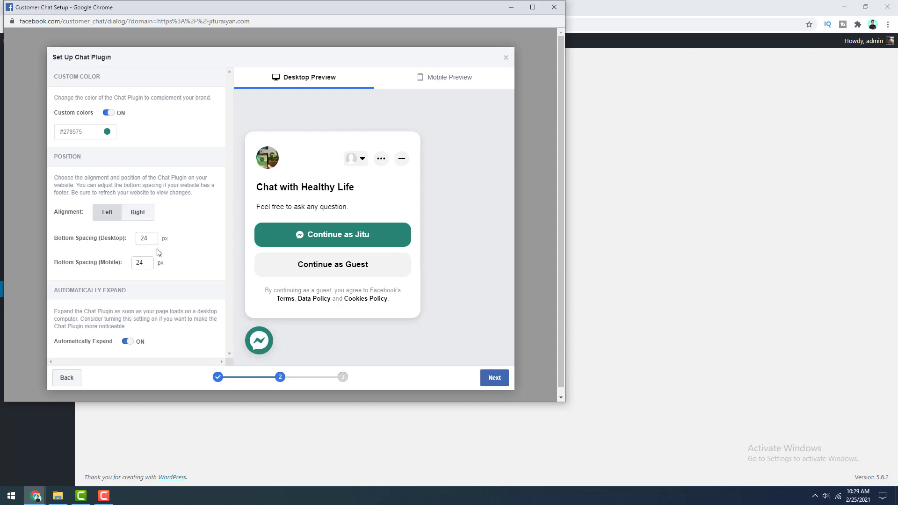
left_click(149, 215)
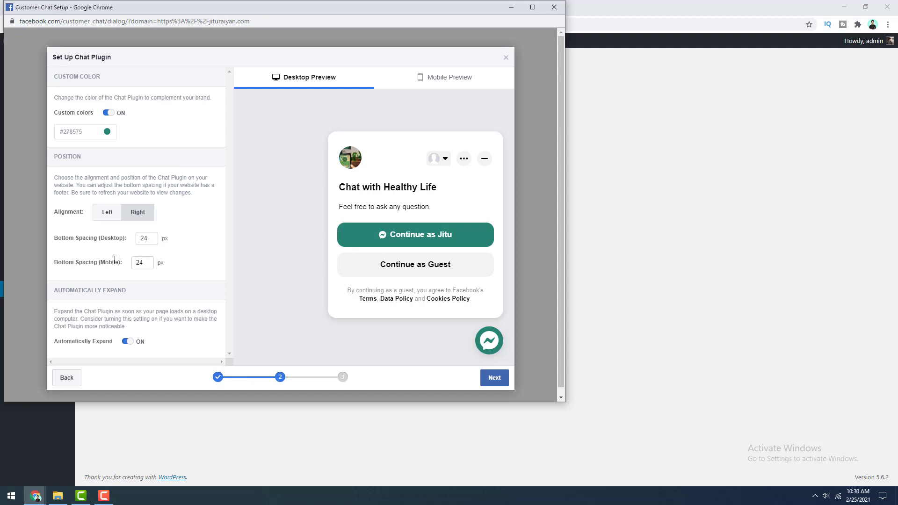
left_click(125, 342)
left_click(130, 343)
Step: Move to the welcome-message step, keeping the welcome message turned on
left_click(496, 380)
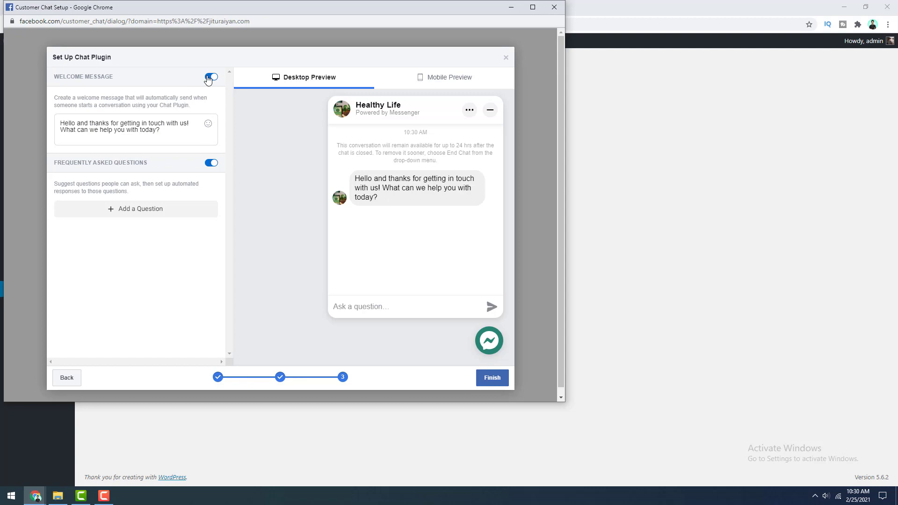
left_click(212, 77)
left_click(212, 76)
Step: Add FAQ 'How many days I need to complete the program?' with the 25-35 days answer
left_click(132, 212)
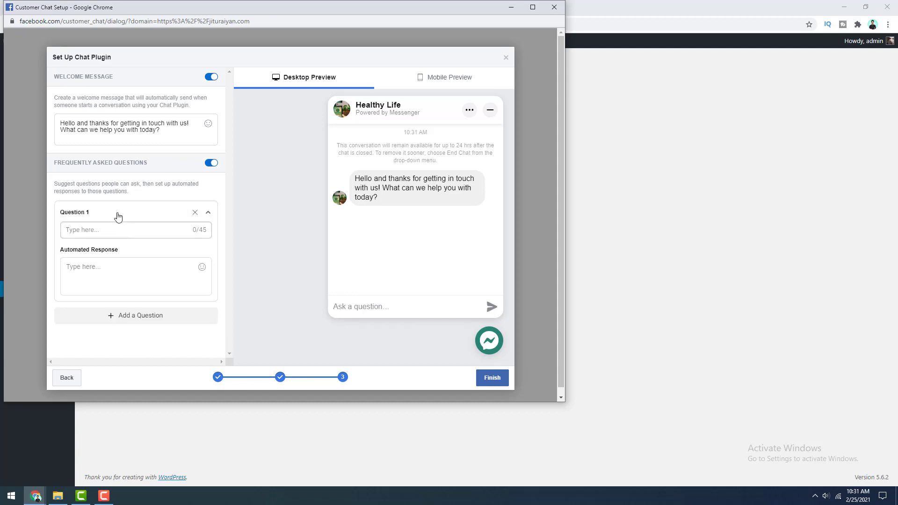
left_click(106, 230)
type("How many days I need to complete the program?")
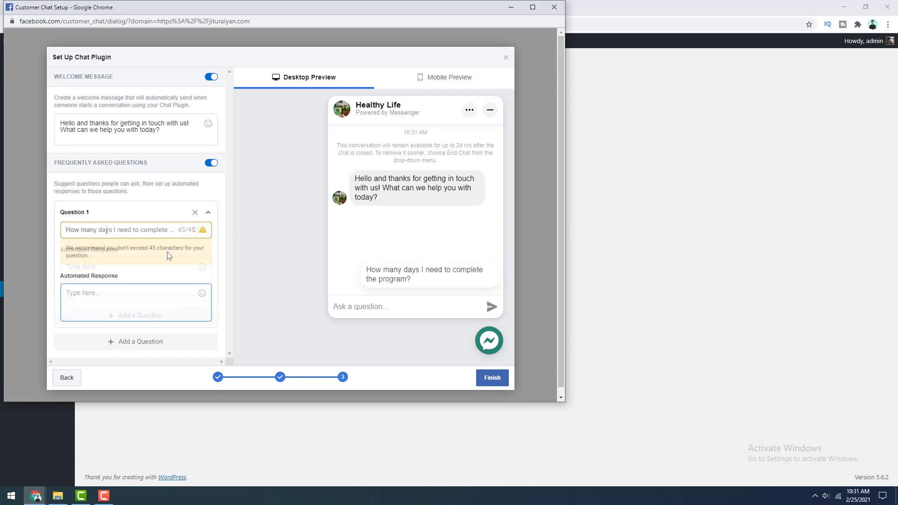
left_click(106, 304)
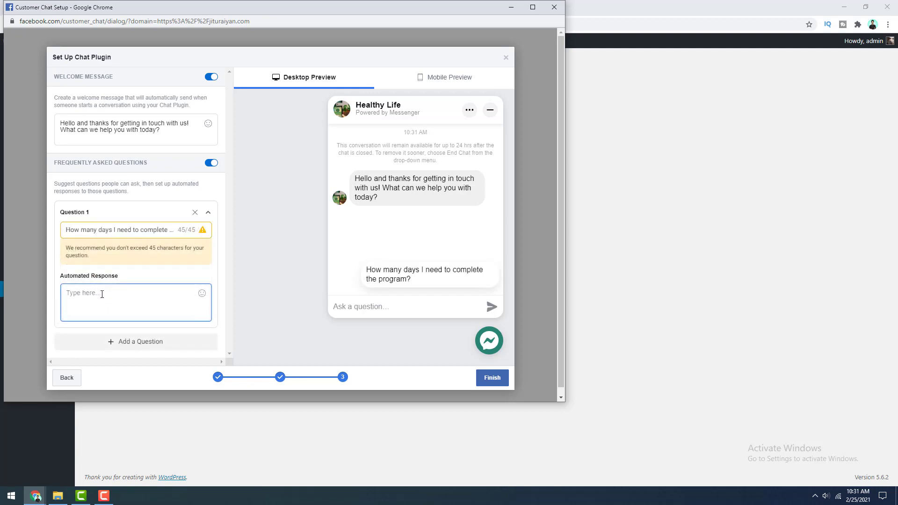
type("I take around 25-35 days. But, it depends on your health condition and consistency.")
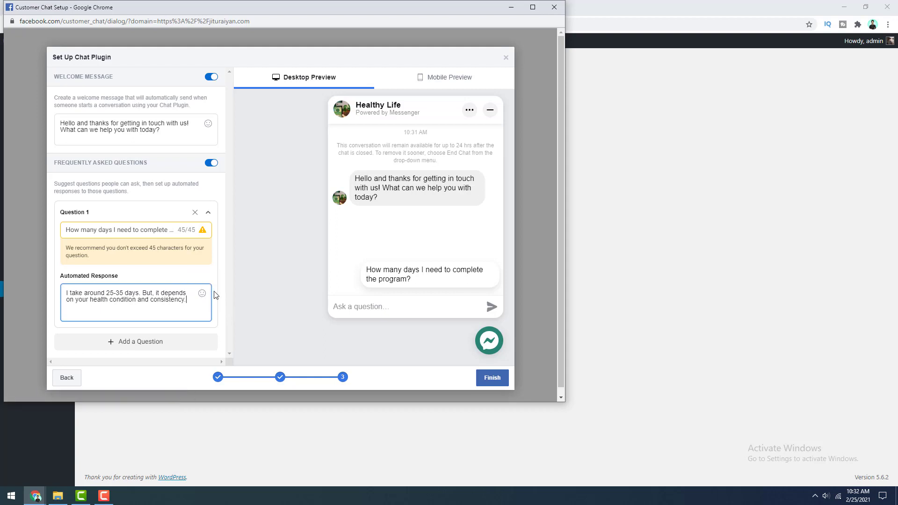
left_click(163, 342)
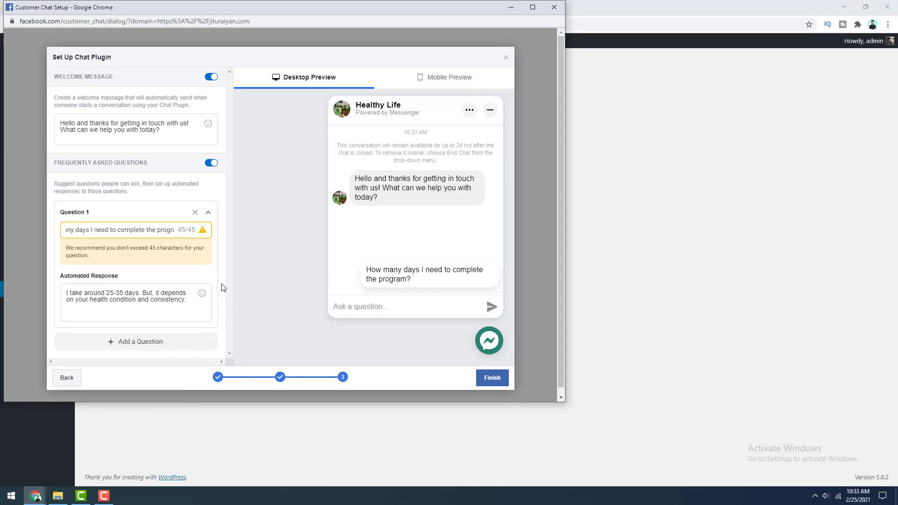
Step: Finish and close the chat plugin setup so the teal Messenger widget goes live
left_click(491, 379)
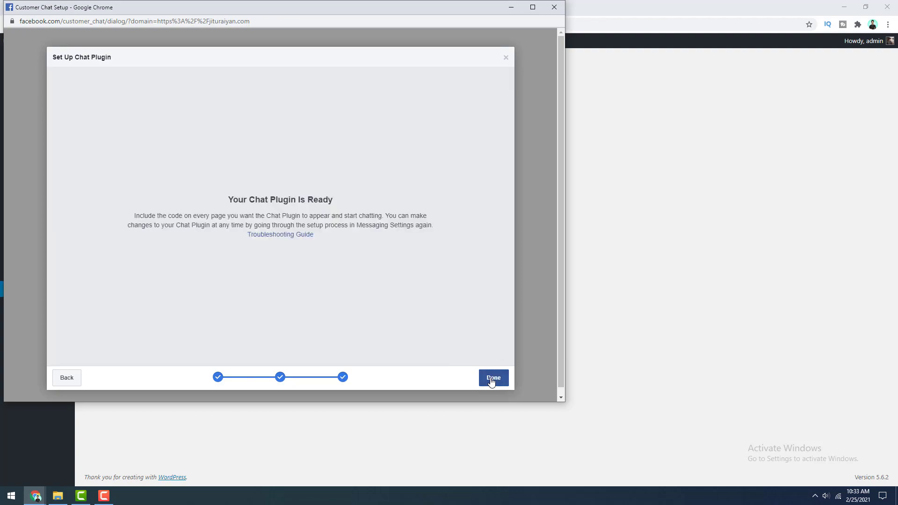
left_click(493, 378)
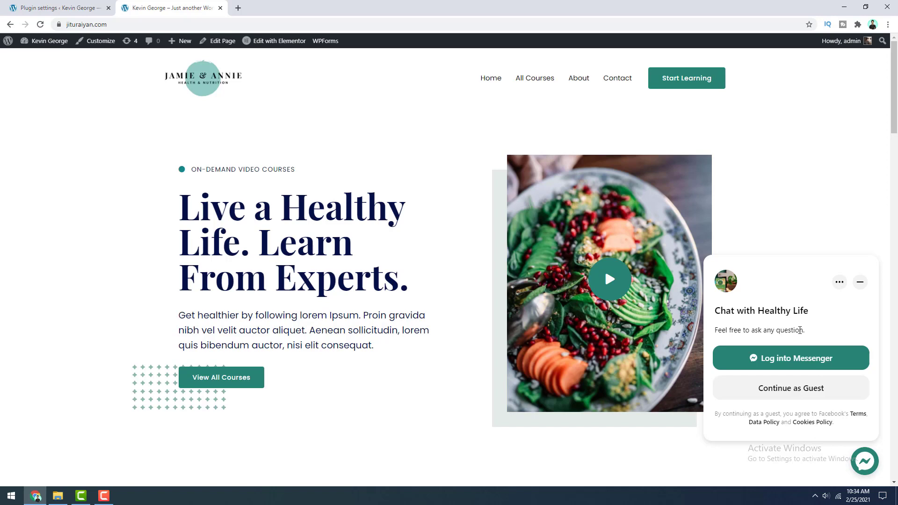
Step: Log into Messenger from the site's chat widget and send the message 'I nned a help..'
left_click(784, 358)
left_click(440, 281)
type("•••")
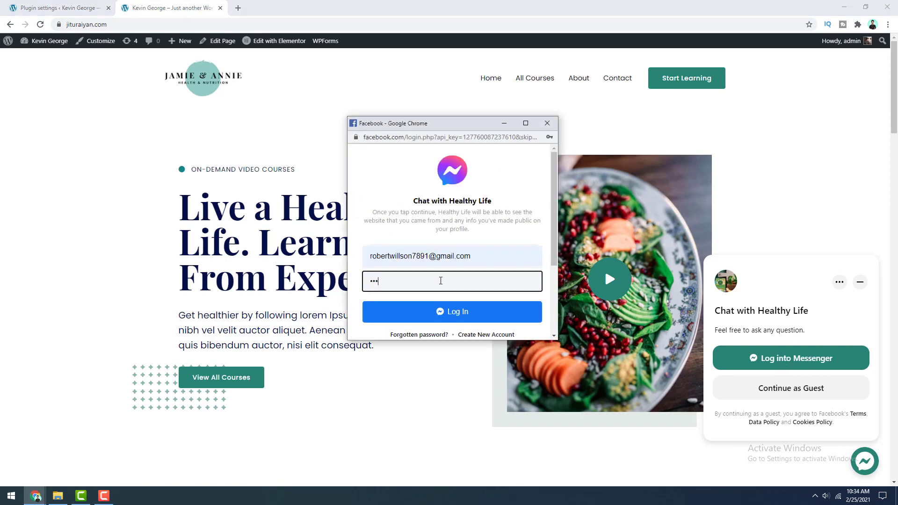
left_click(450, 314)
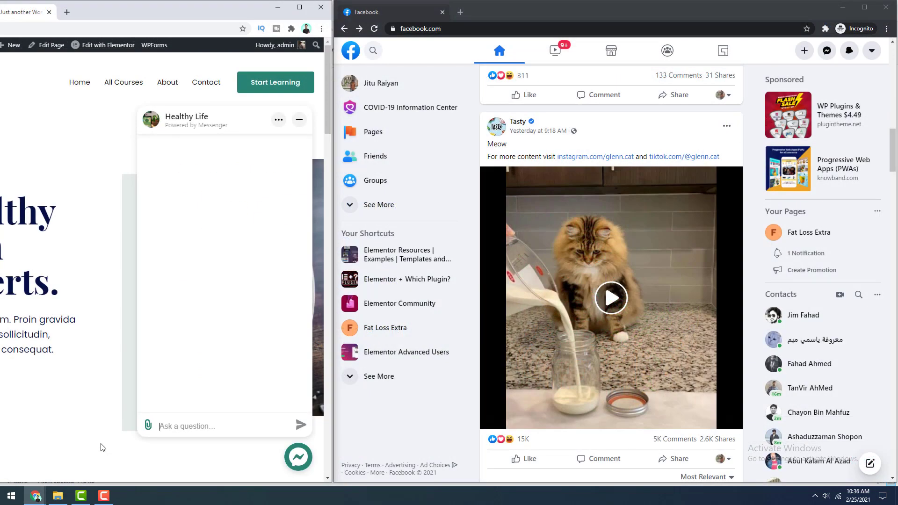
type("I nned a help..")
key("Return")
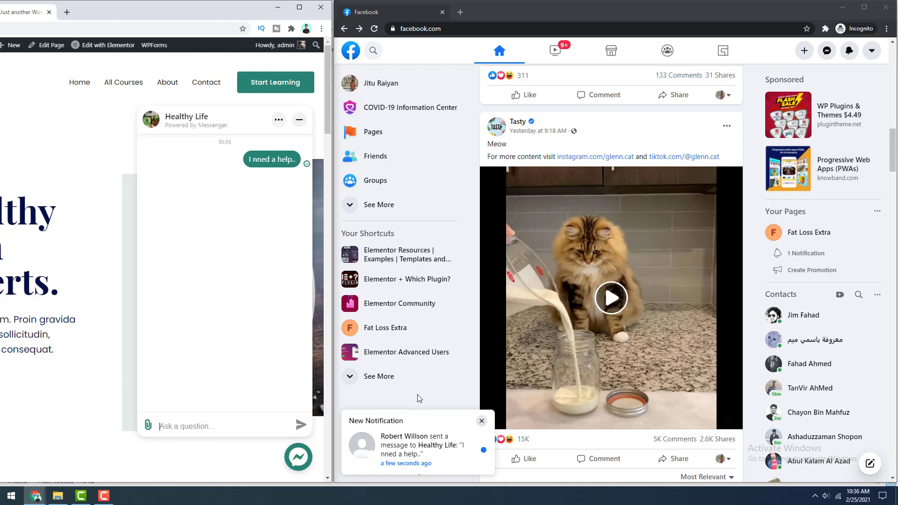
Step: Open the visitor's message from the Healthy Life notifications and reply 'How can I help you?'
left_click(850, 50)
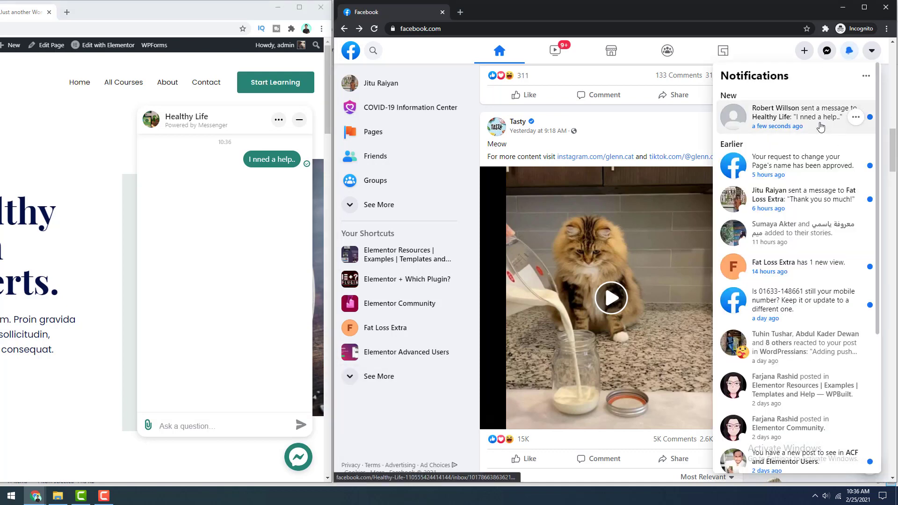
left_click(821, 127)
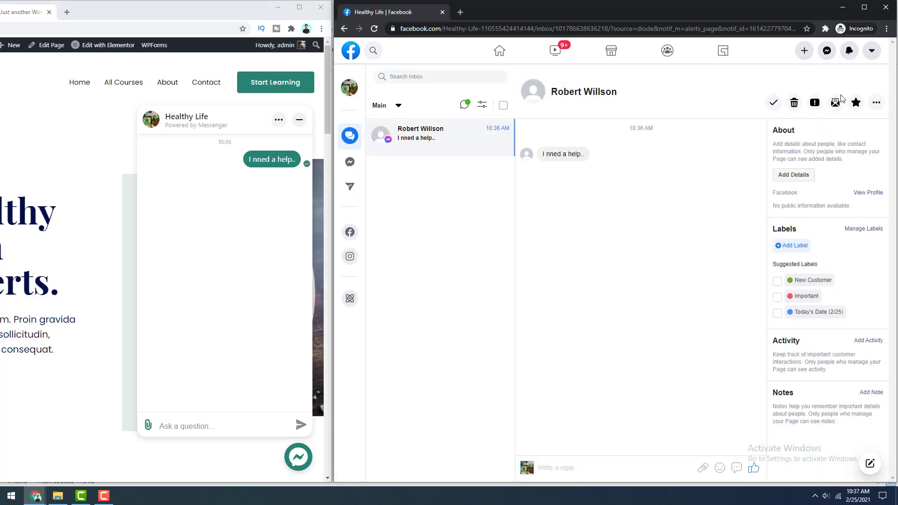
left_click(578, 469)
type("How can")
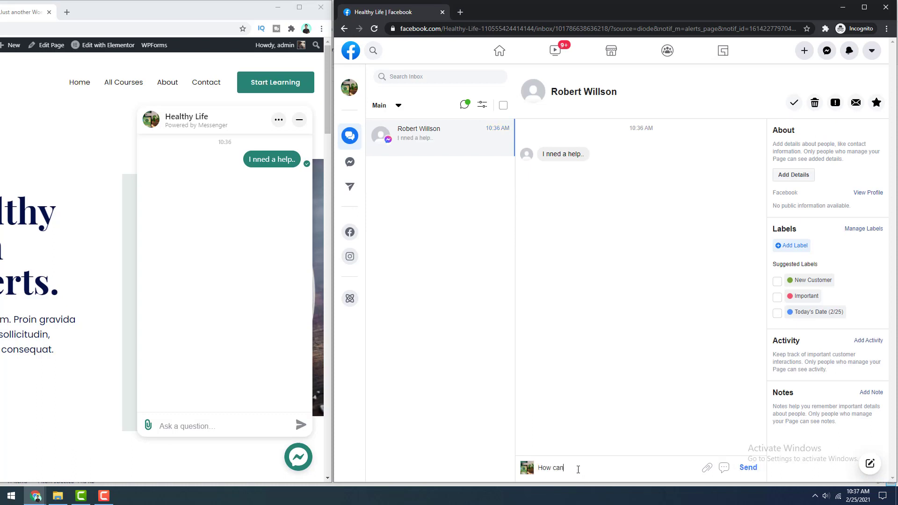
type(" I help you?")
key("Return")
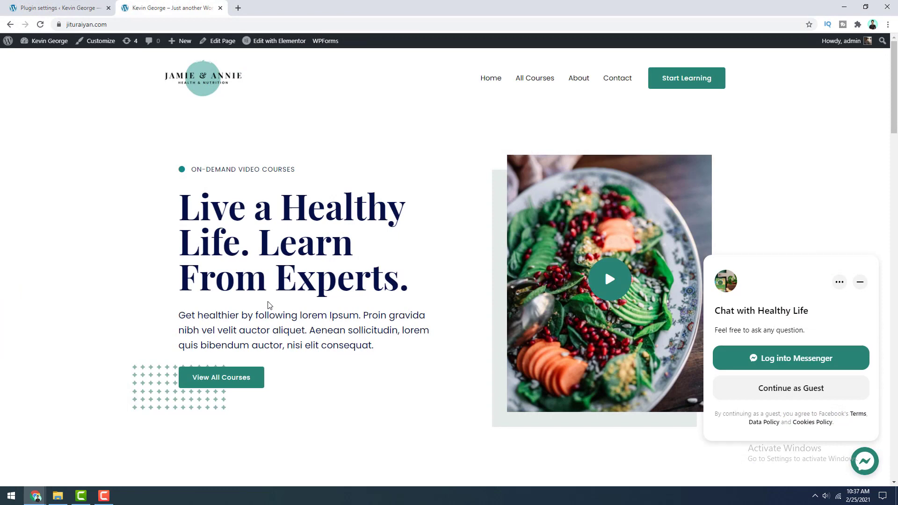
Step: Chat as a guest on the site and send the suggested program-length FAQ question
left_click(778, 398)
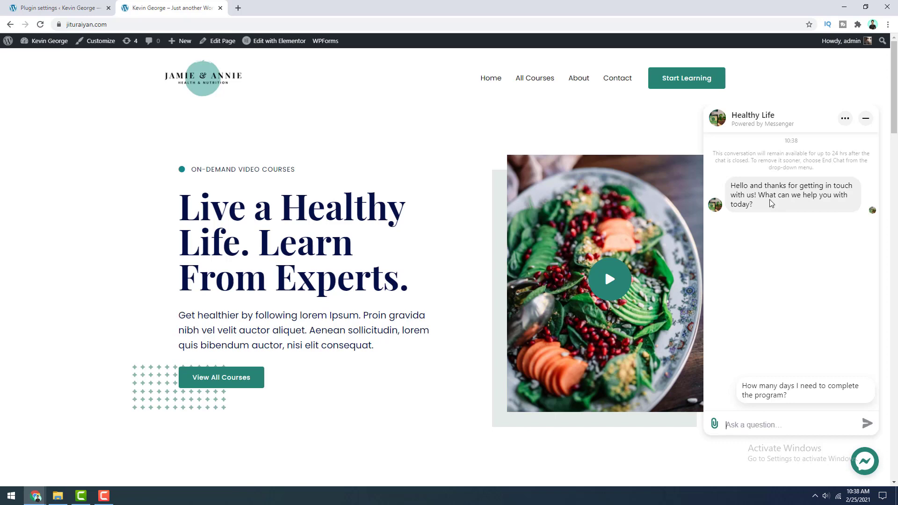
left_click(797, 395)
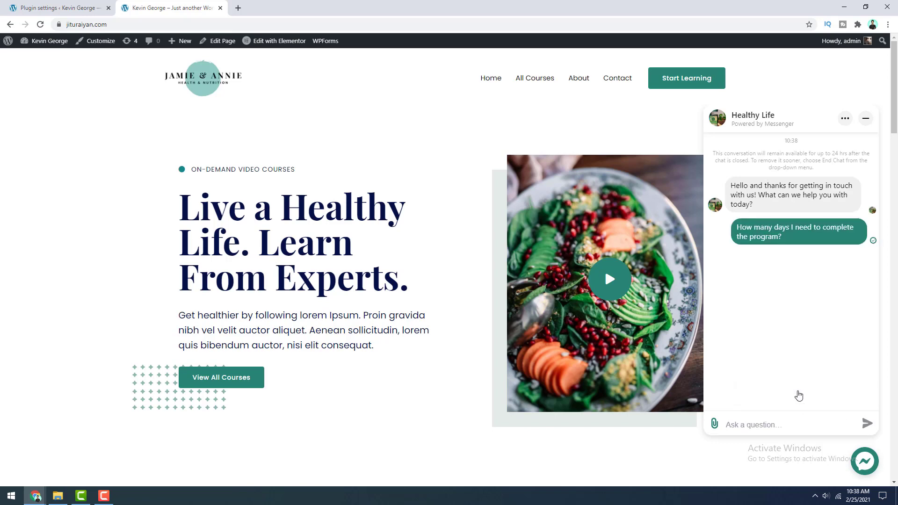